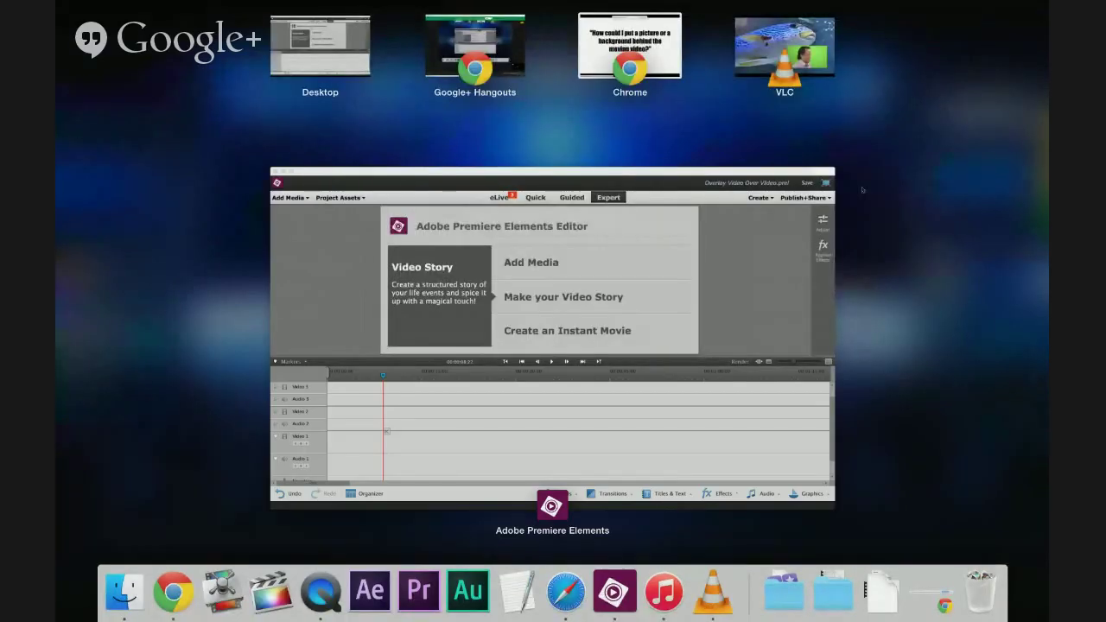
Play the finished overlay sample video in VLC, then pause it
key("ctrl+Right")
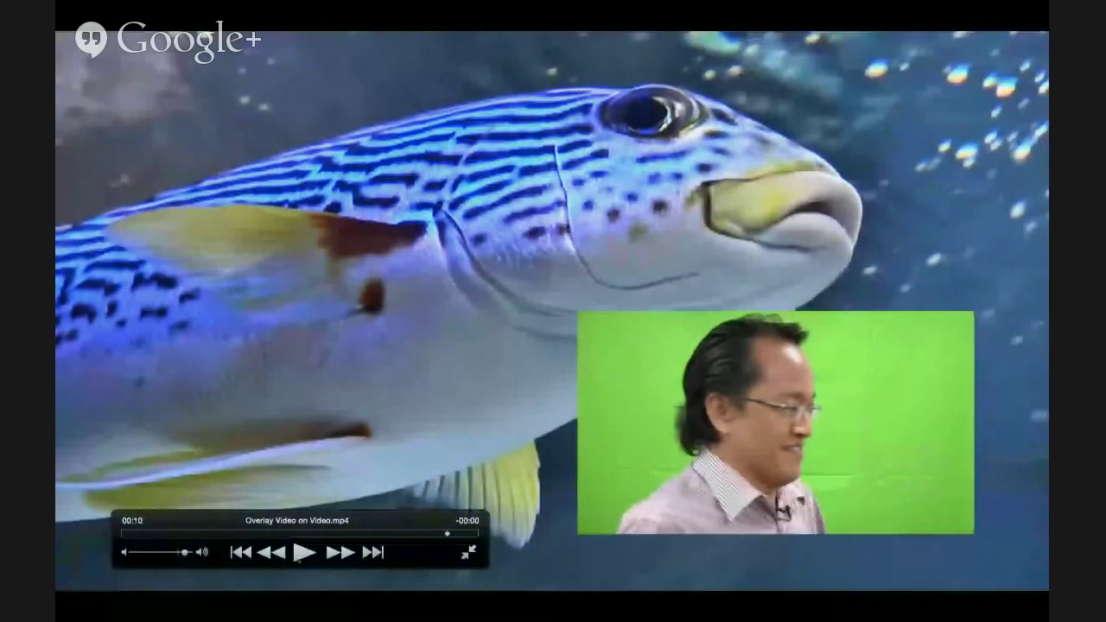
left_click(304, 553)
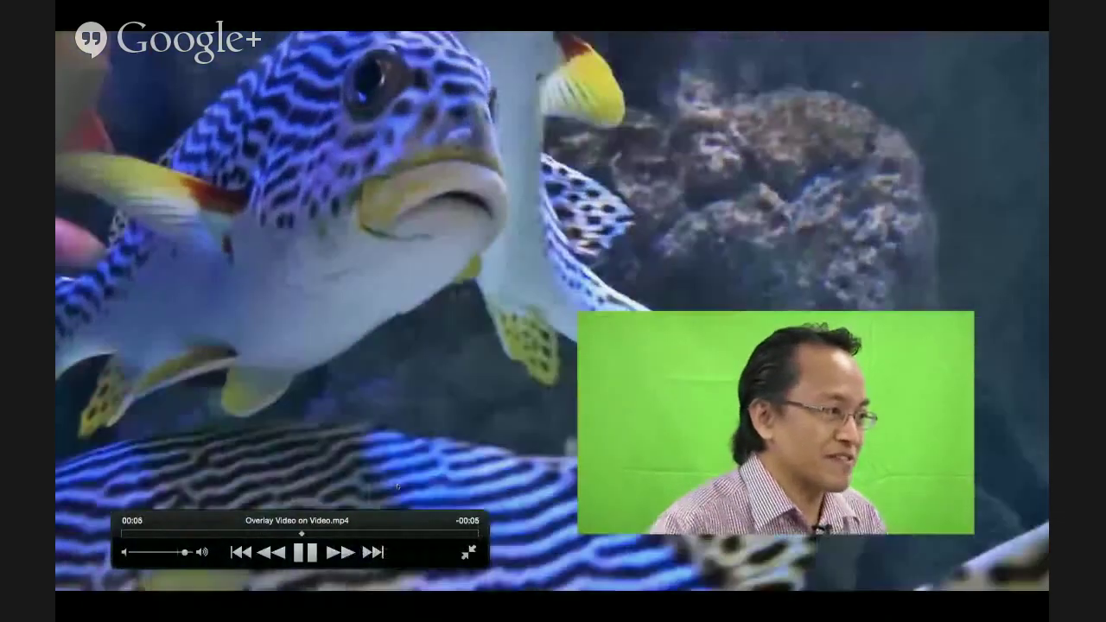
key("space")
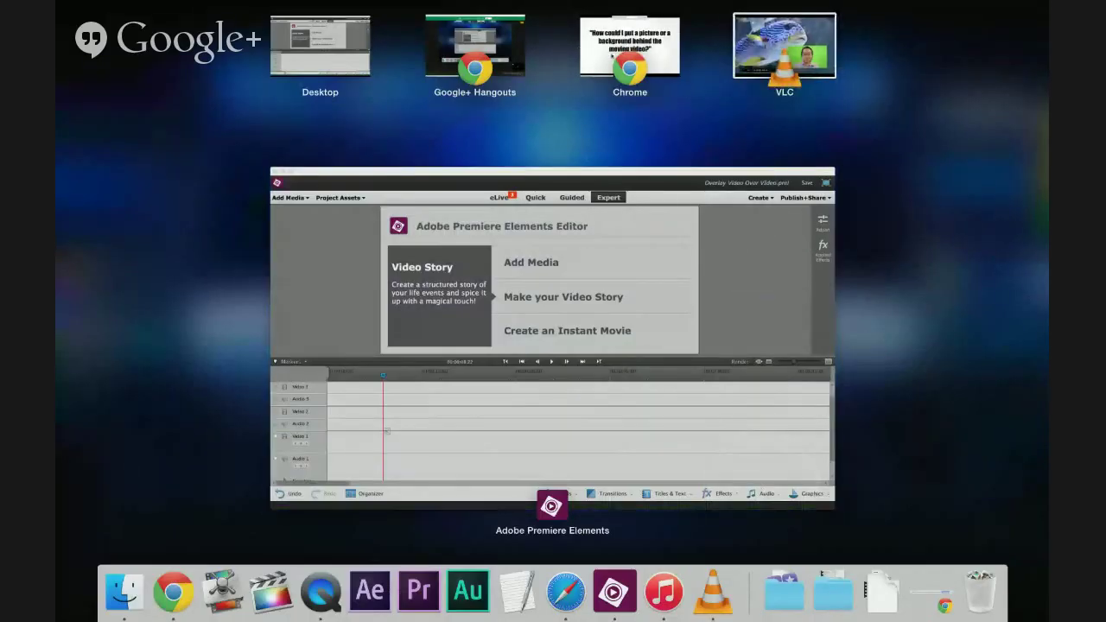
Advance the Chrome slides to the one on dragging the background clip onto a video track
left_click(611, 57)
key("Right")
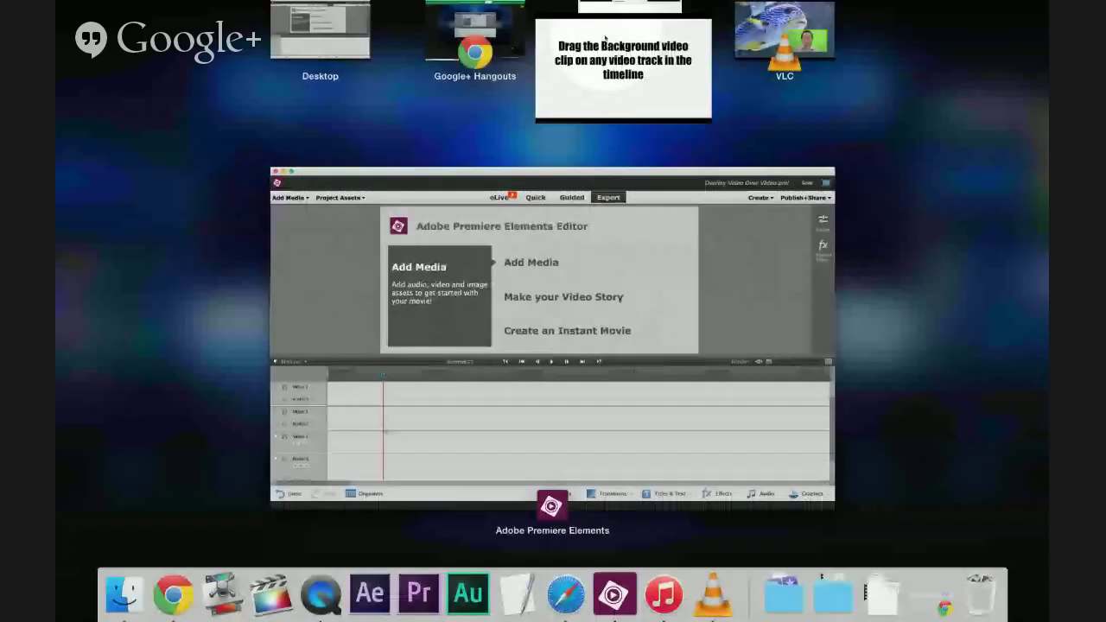
Open Project Assets and preview the Blue Fish Swimming clip, playing and pausing it
left_click(350, 54)
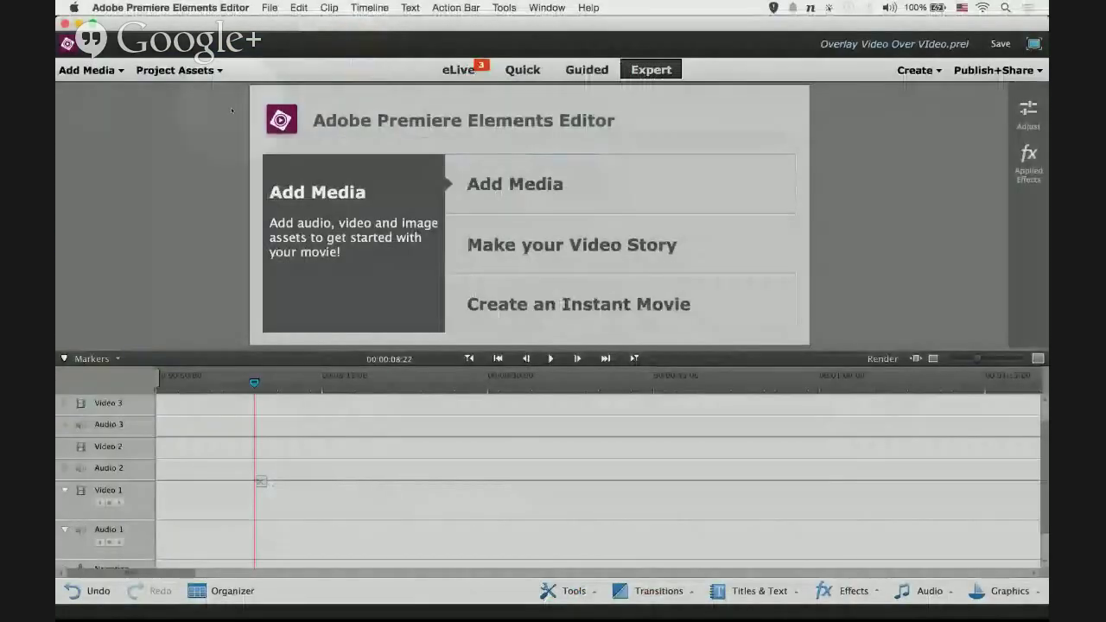
left_click(218, 71)
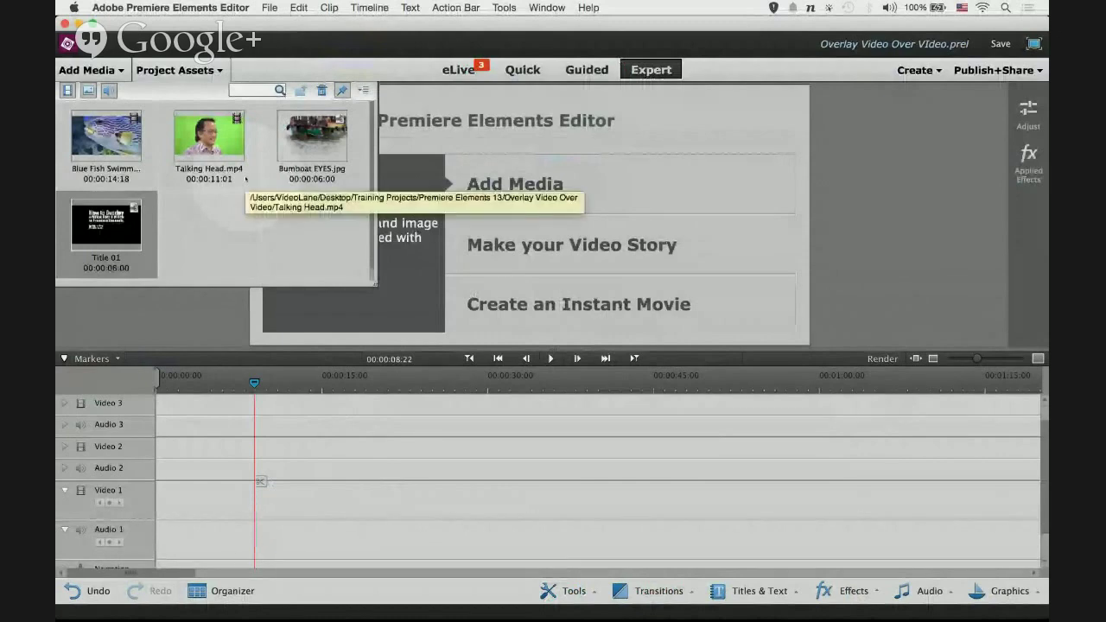
left_click(107, 139)
double_click(106, 136)
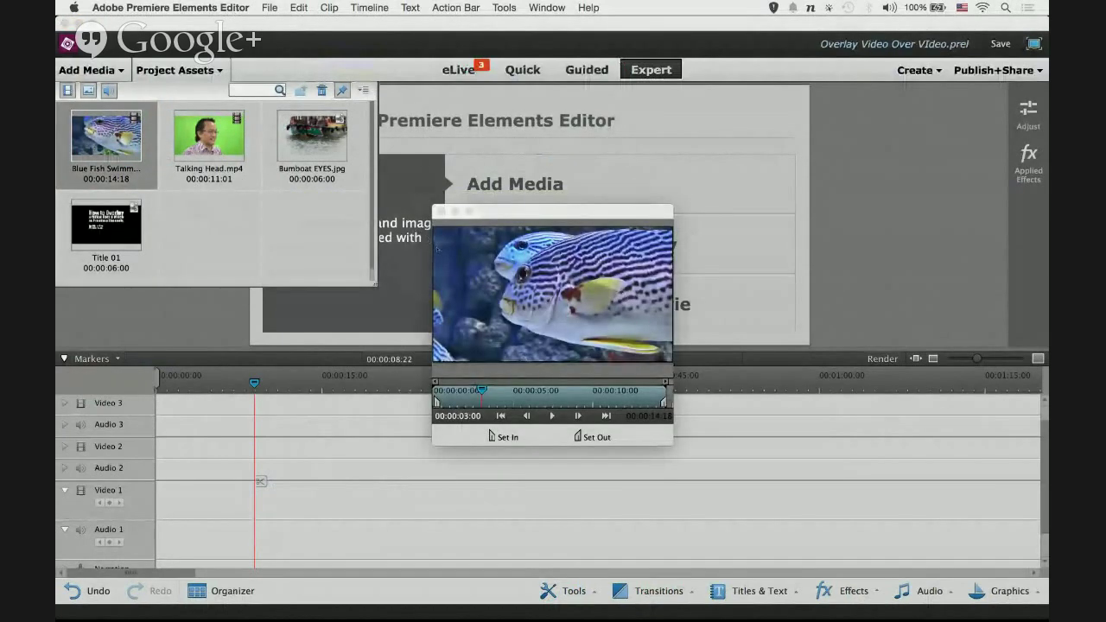
left_click(553, 416)
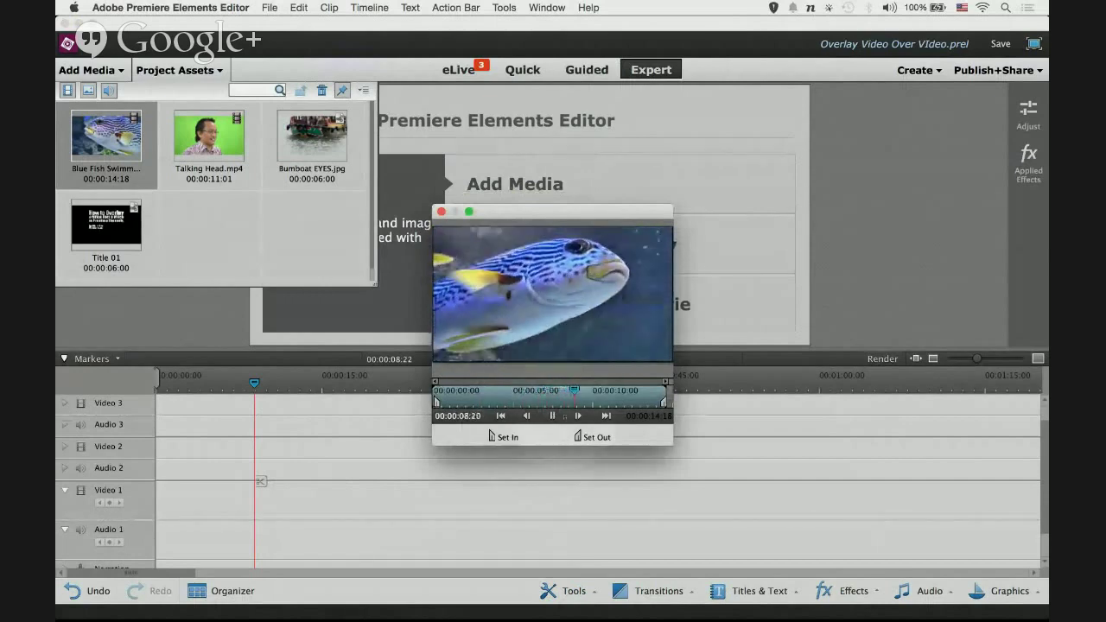
left_click(552, 416)
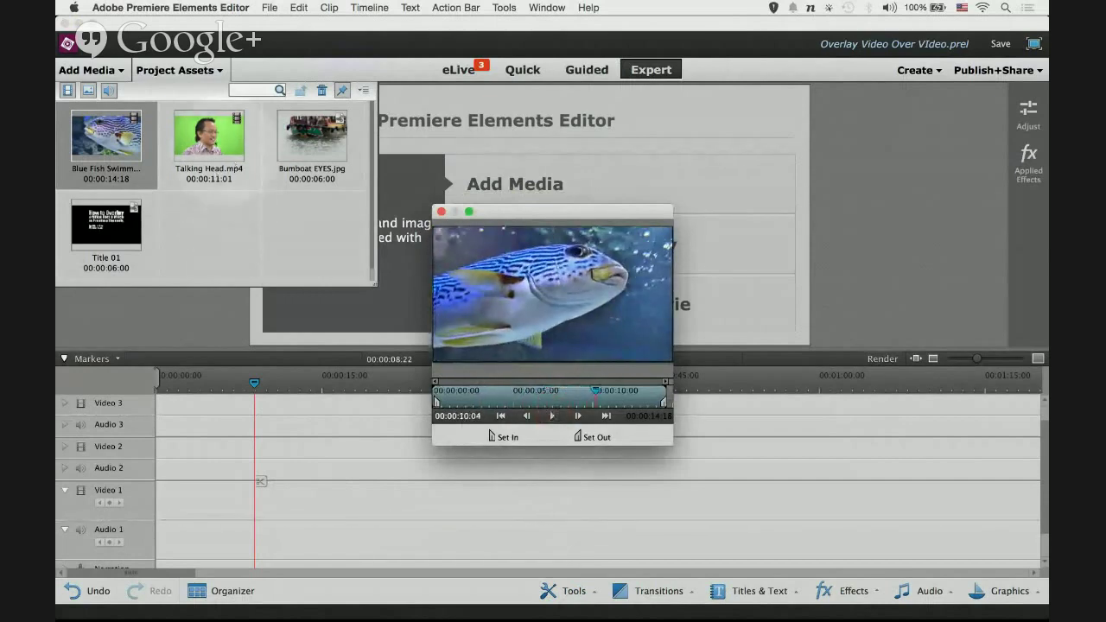
Preview the Talking Head.mp4 clip, then close the preview window
left_click(208, 140)
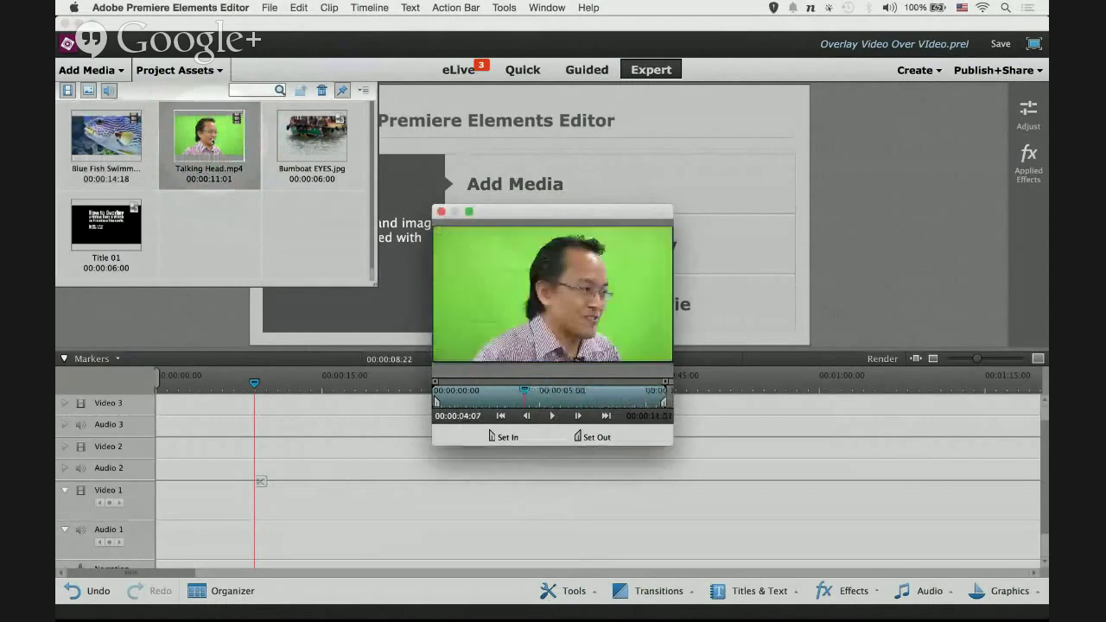
left_click(552, 416)
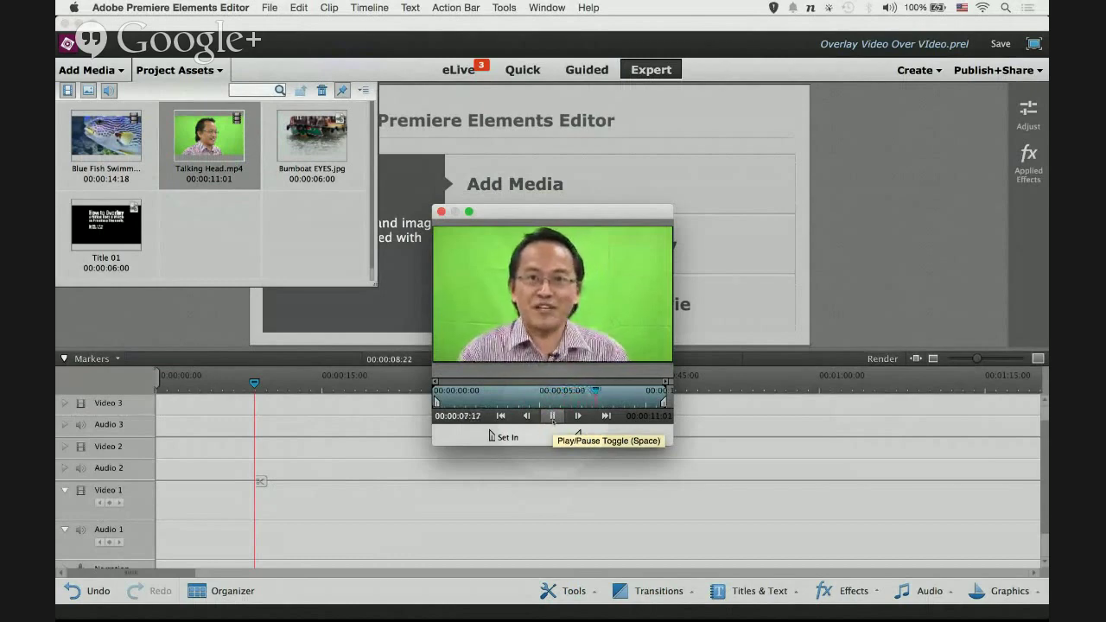
left_click(552, 415)
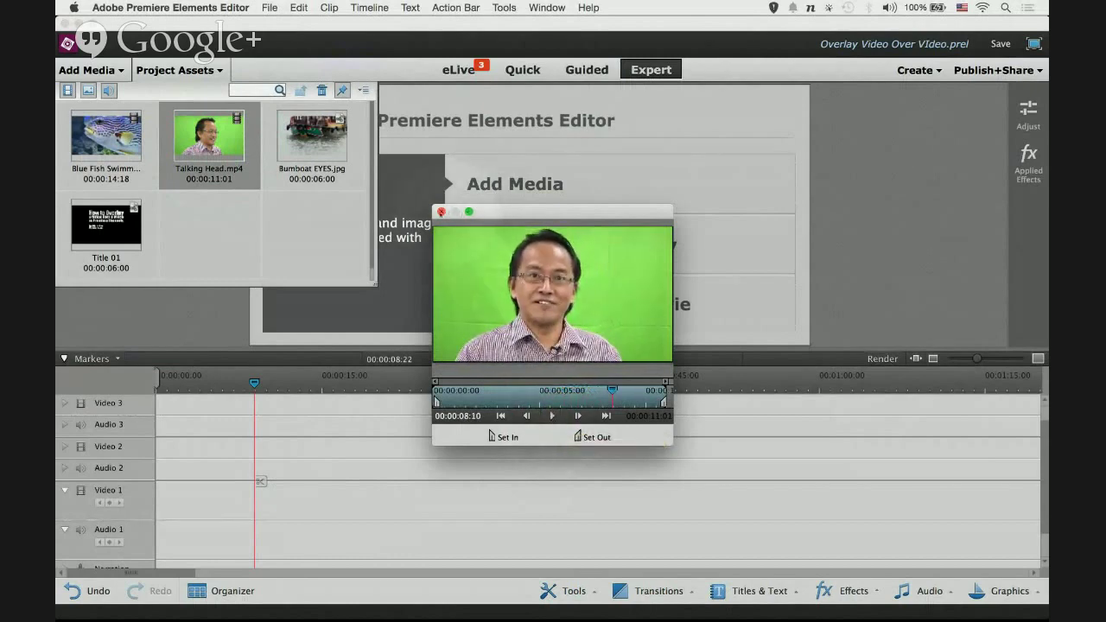
left_click(441, 212)
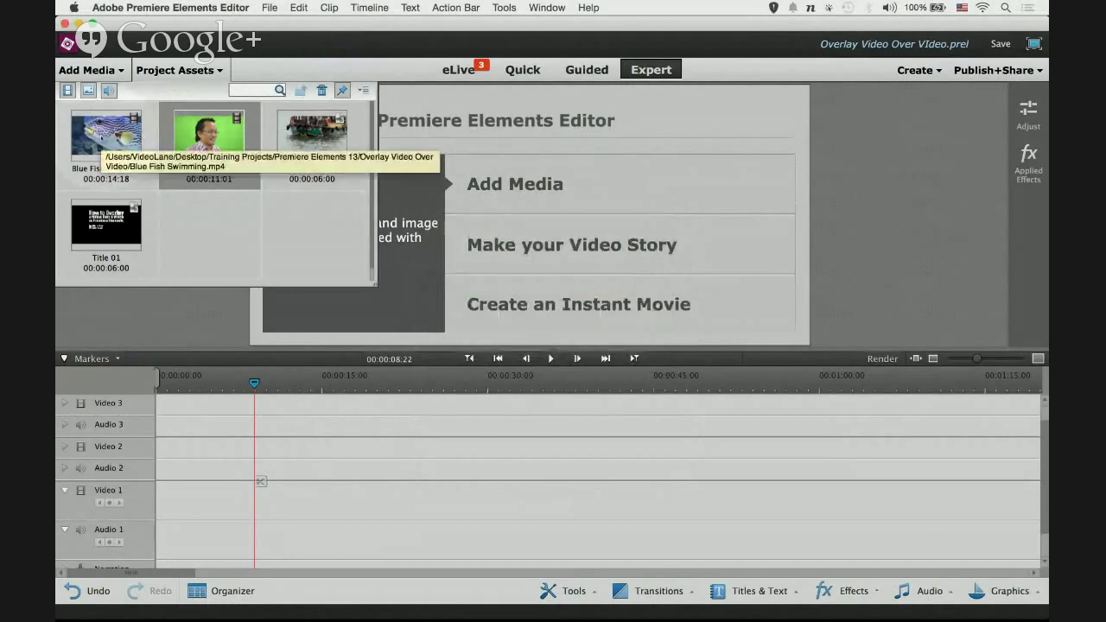
Put Blue Fish Swimming on Video 1 and play it back from near the start
mouse_move(108, 138)
left_mouse_down()
mouse_move(138, 163)
mouse_move(212, 276)
mouse_move(230, 365)
mouse_move(239, 506)
mouse_move(162, 509)
left_mouse_up()
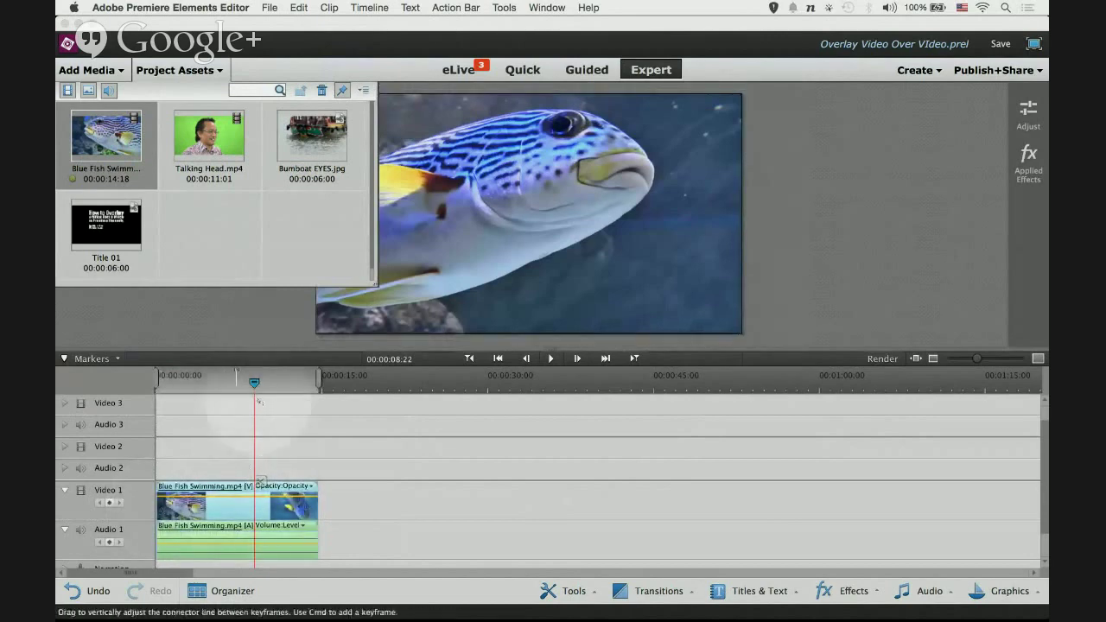
left_click_drag(253, 383, 170, 381)
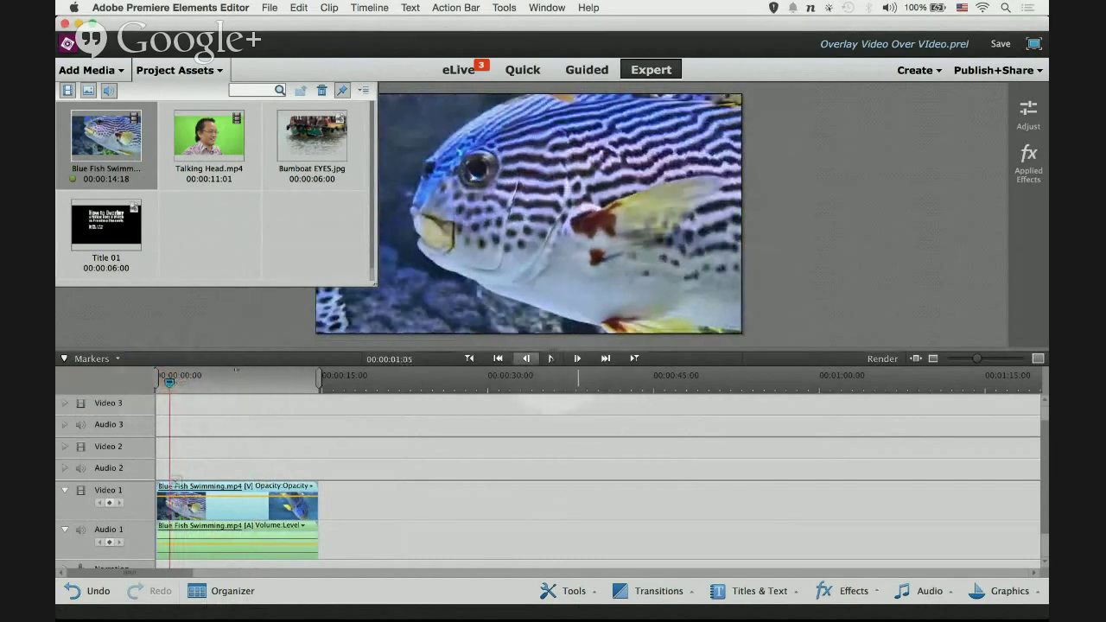
left_click(551, 358)
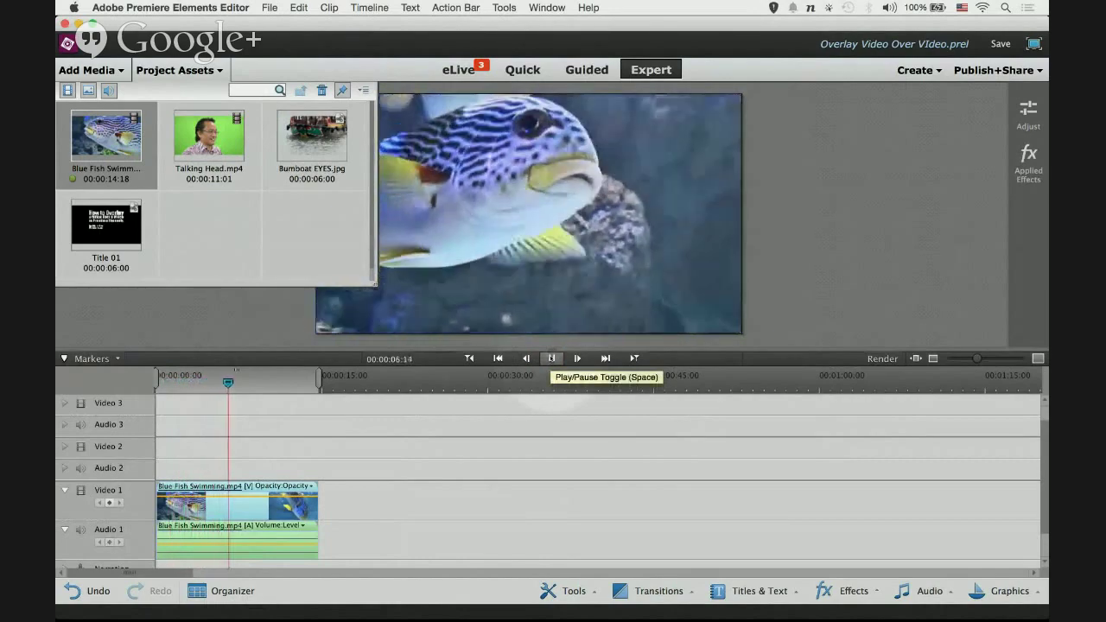
left_click(551, 358)
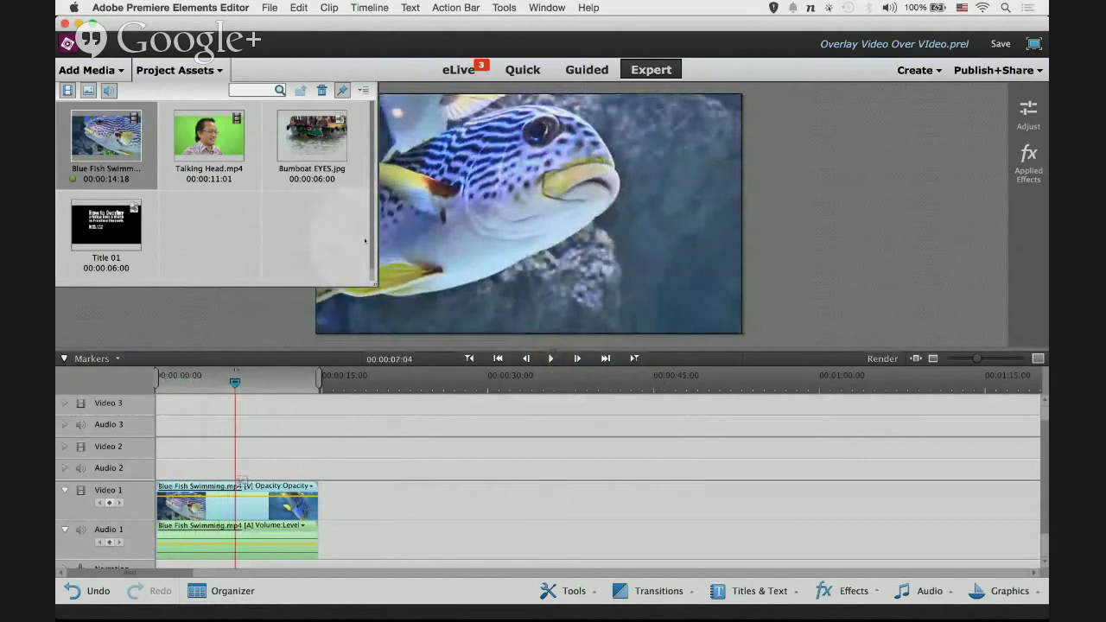
Advance the Chrome tutorial presentation to the next slide
key("ctrl+Up")
left_click(611, 38)
key("Right")
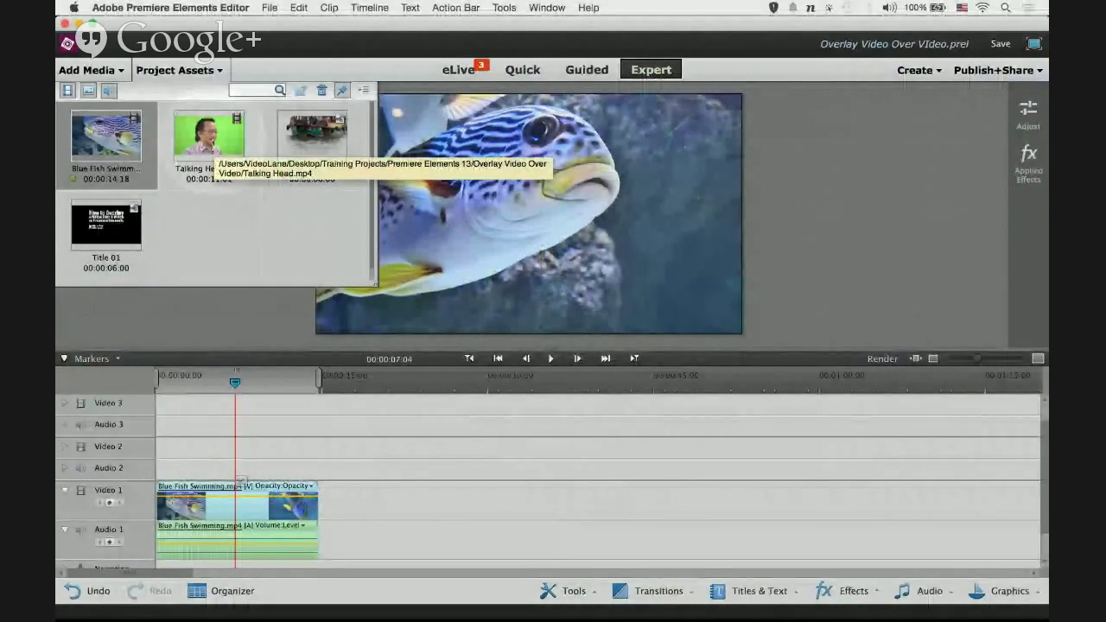
Drop Talking Head.mp4 onto Video 2, declining Videomerge, and move the playhead back to about 3 seconds
left_click(224, 144)
left_click_drag(231, 149, 160, 453)
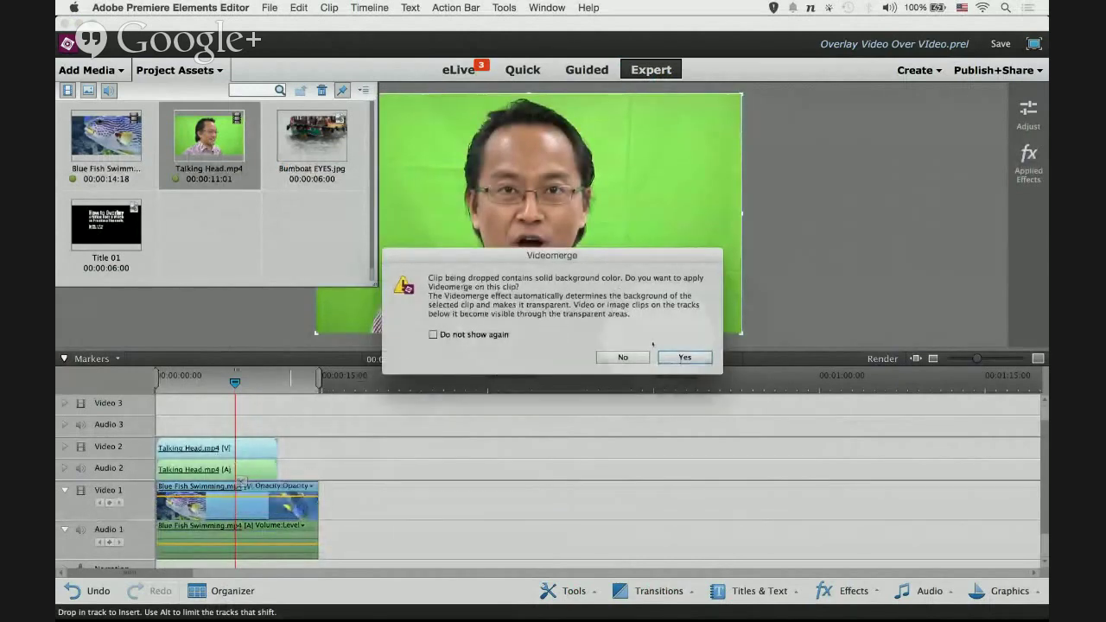
left_click(627, 358)
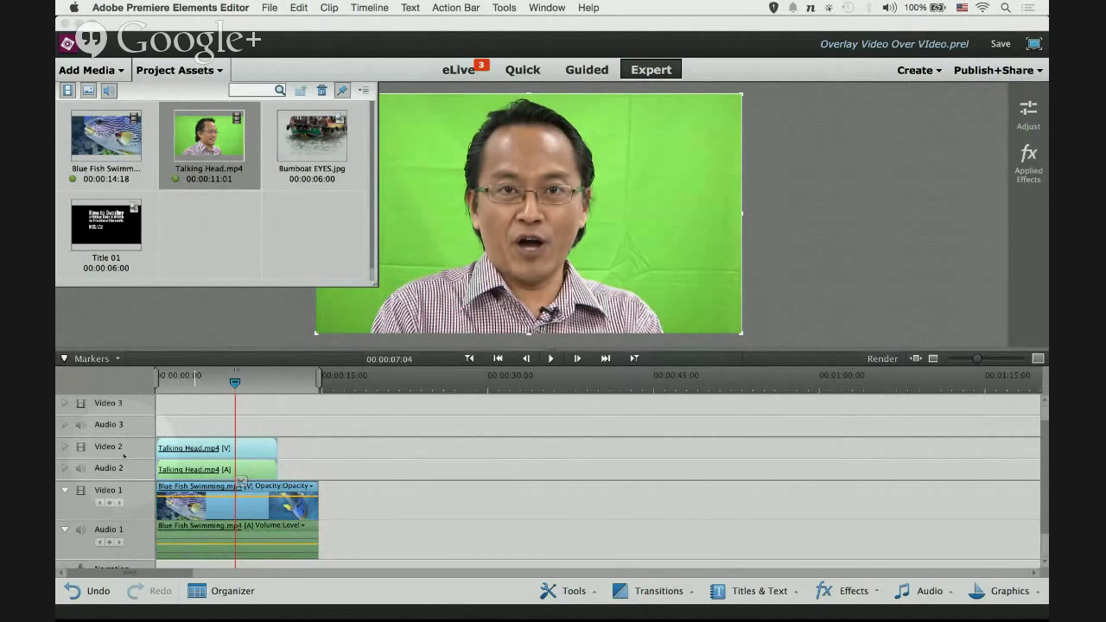
left_click_drag(227, 383, 201, 387)
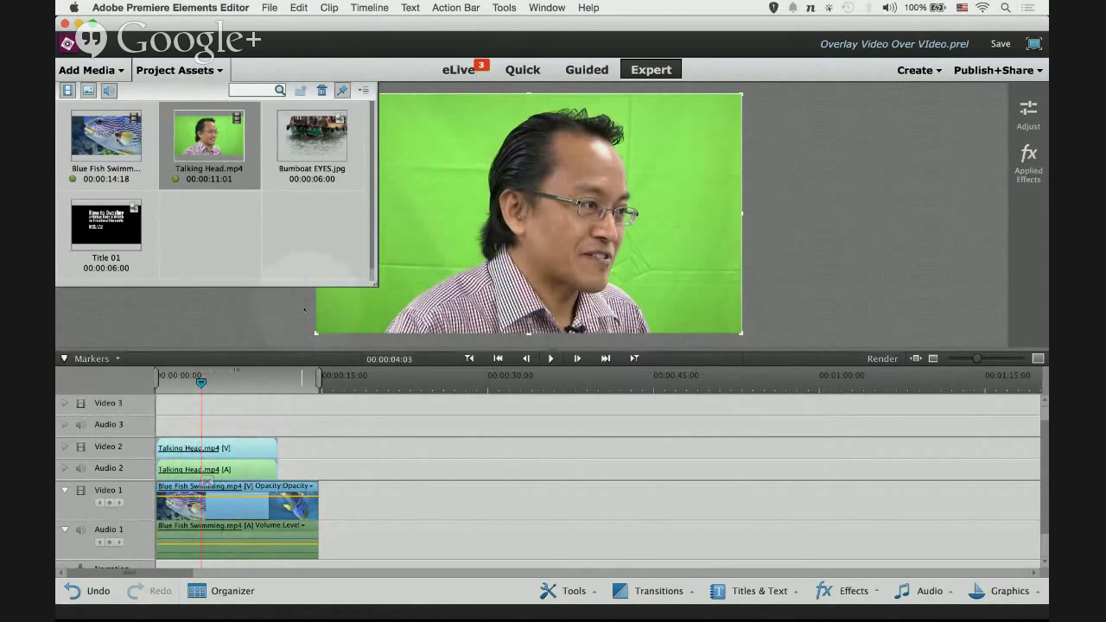
Advance the Chrome slides to slide 8 about missing video tracks, then return to Premiere Elements
key("ctrl+Up")
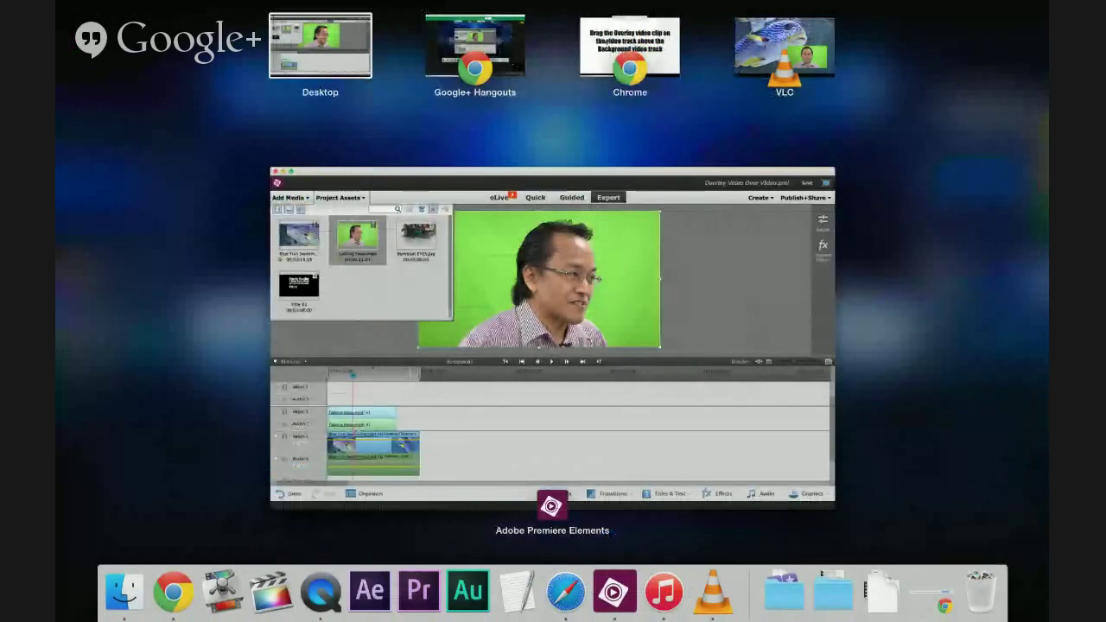
left_click(605, 42)
key("Right")
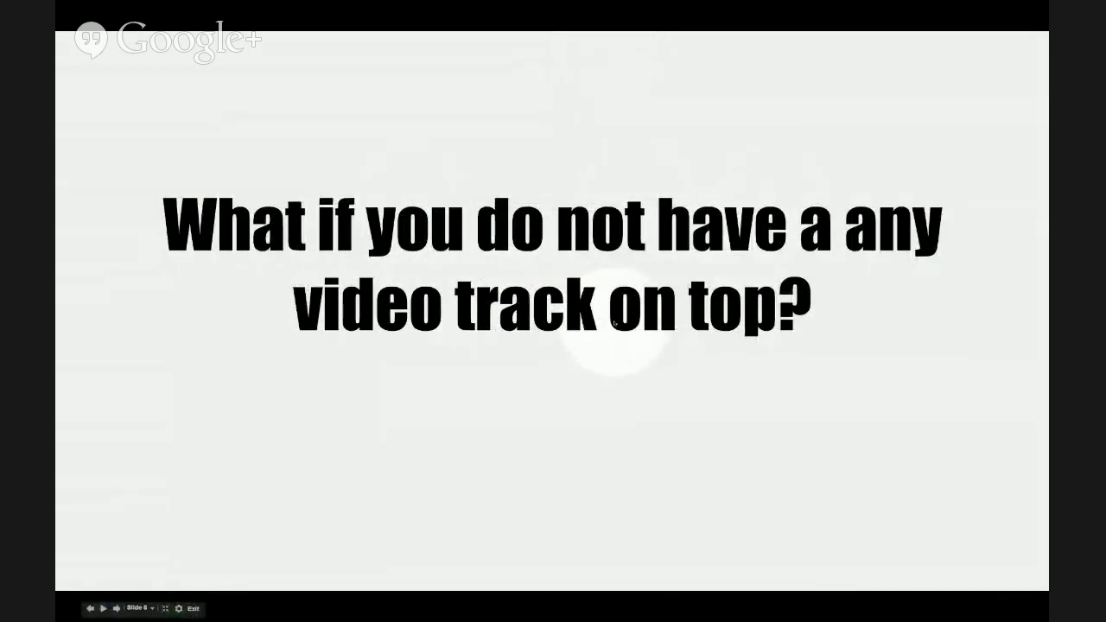
key("ctrl+Up")
left_click(299, 241)
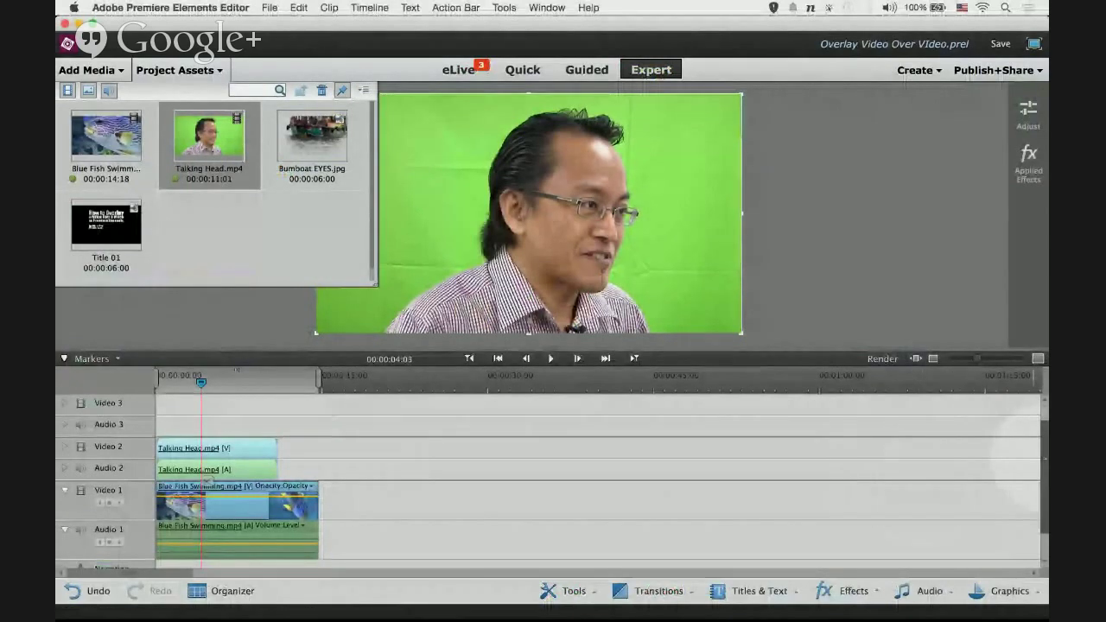
mouse_move(1044, 462)
left_mouse_down()
mouse_move(1042, 420)
mouse_move(1044, 459)
left_mouse_up()
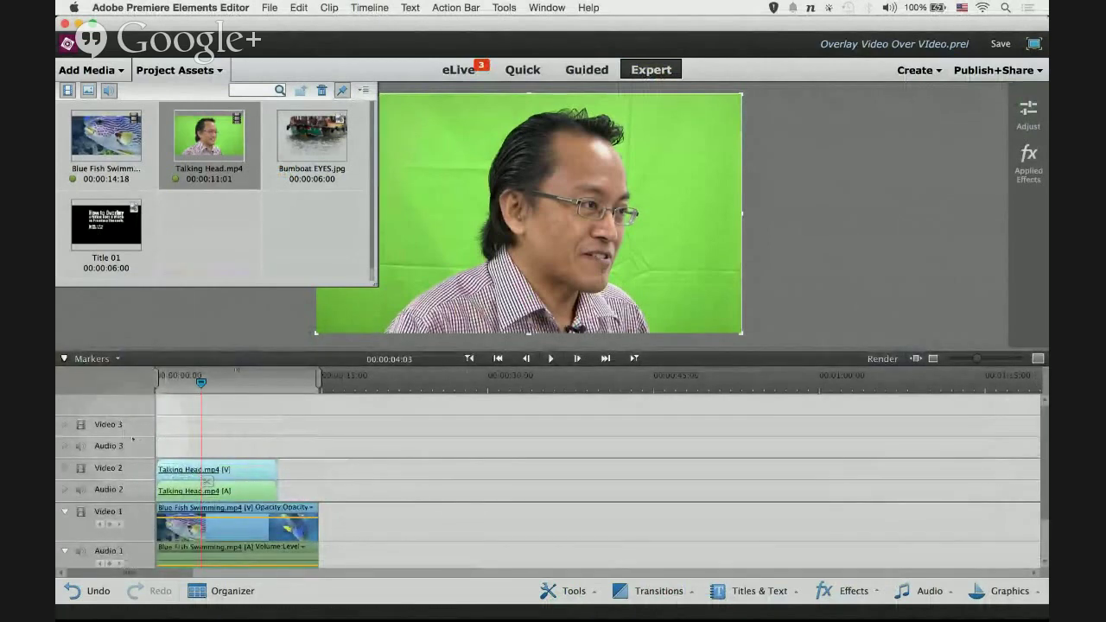
left_click_drag(1043, 482, 1044, 481)
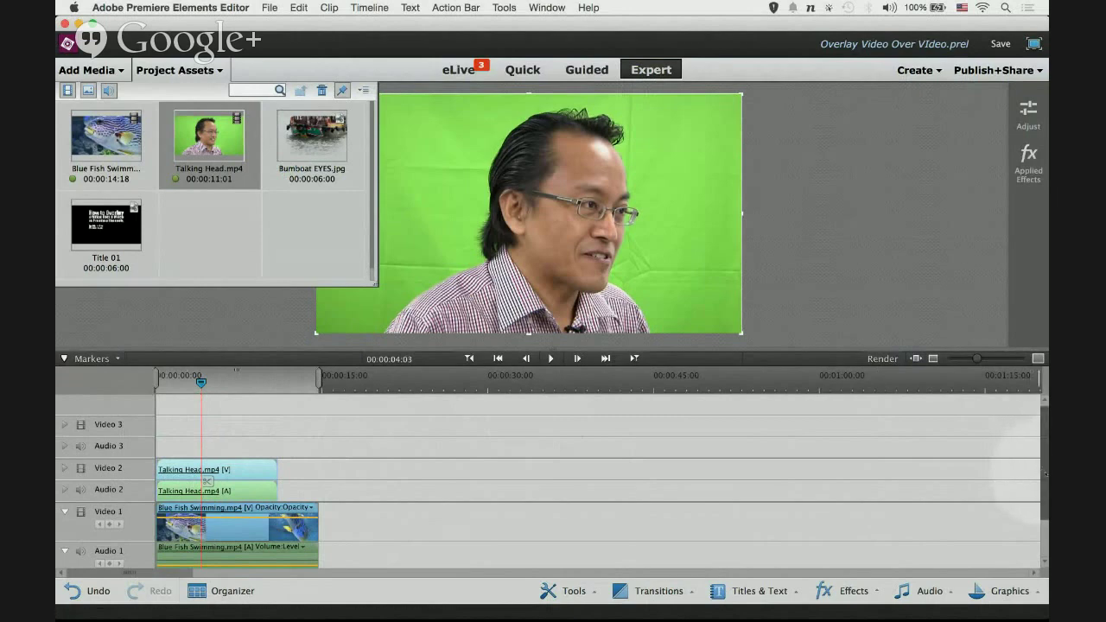
scroll(1043, 459, "down", 1)
scroll(1037, 432, "up", 1)
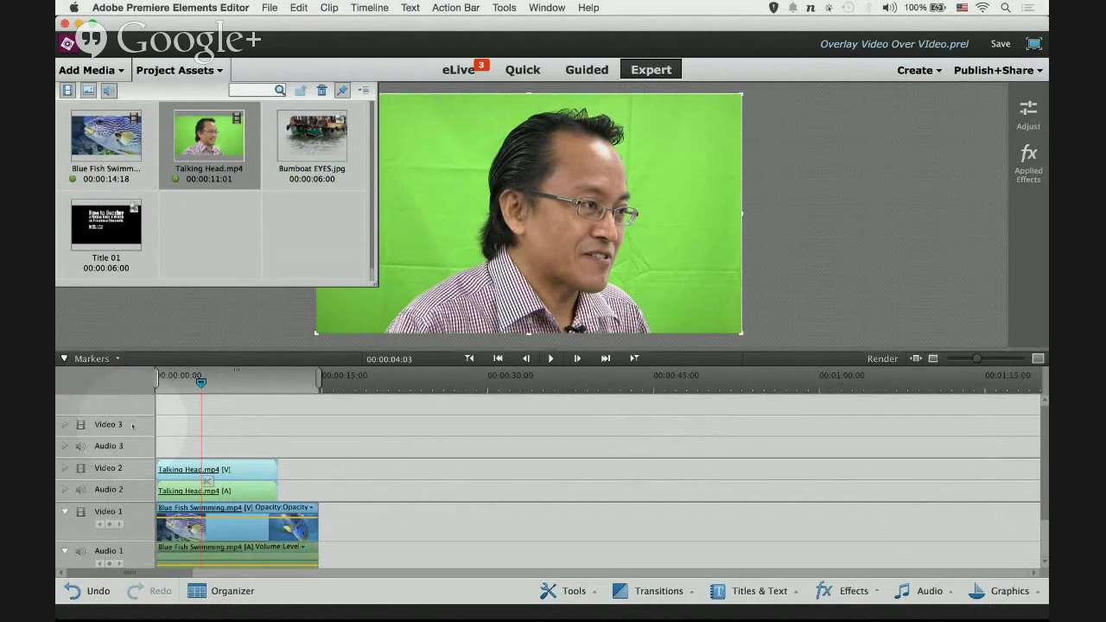
Add one video track and one audio track from the Video 3 track options
right_click(132, 424)
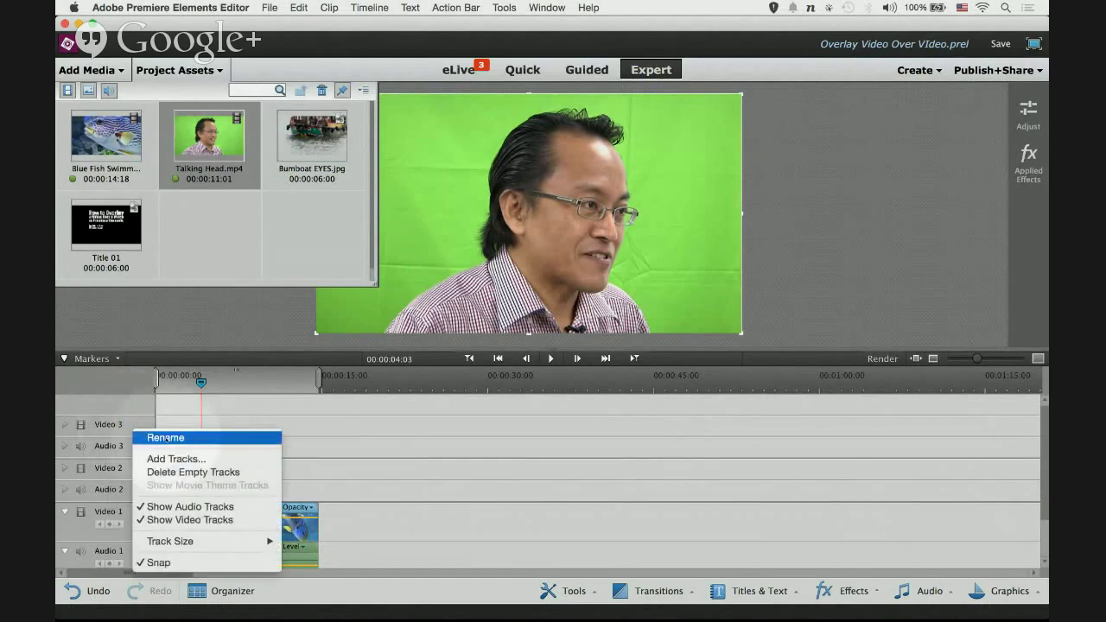
left_click(213, 460)
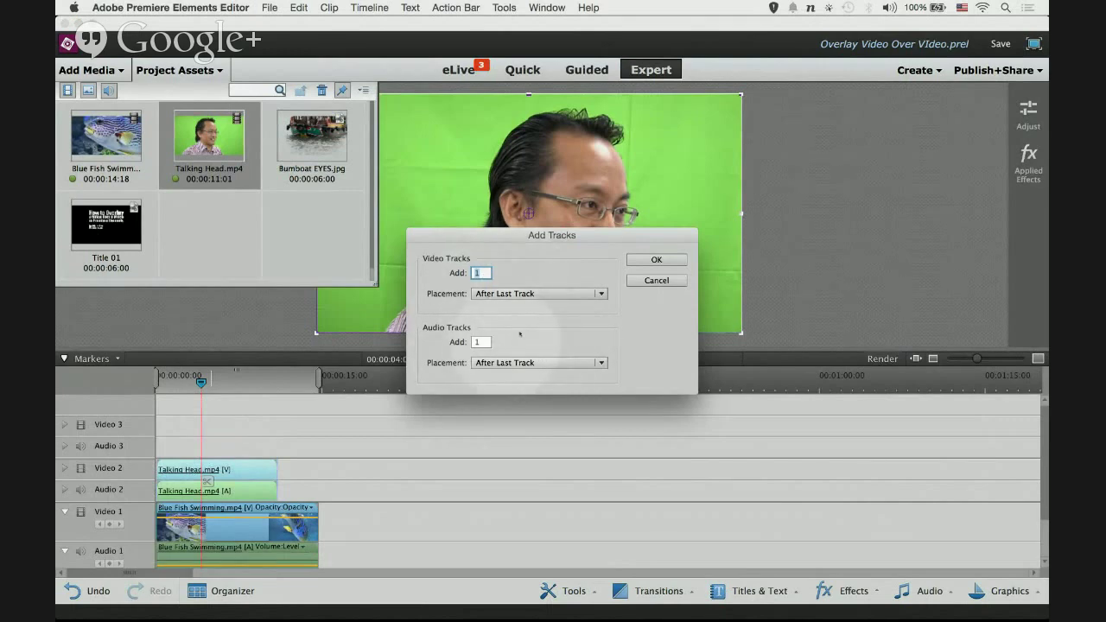
left_click(665, 260)
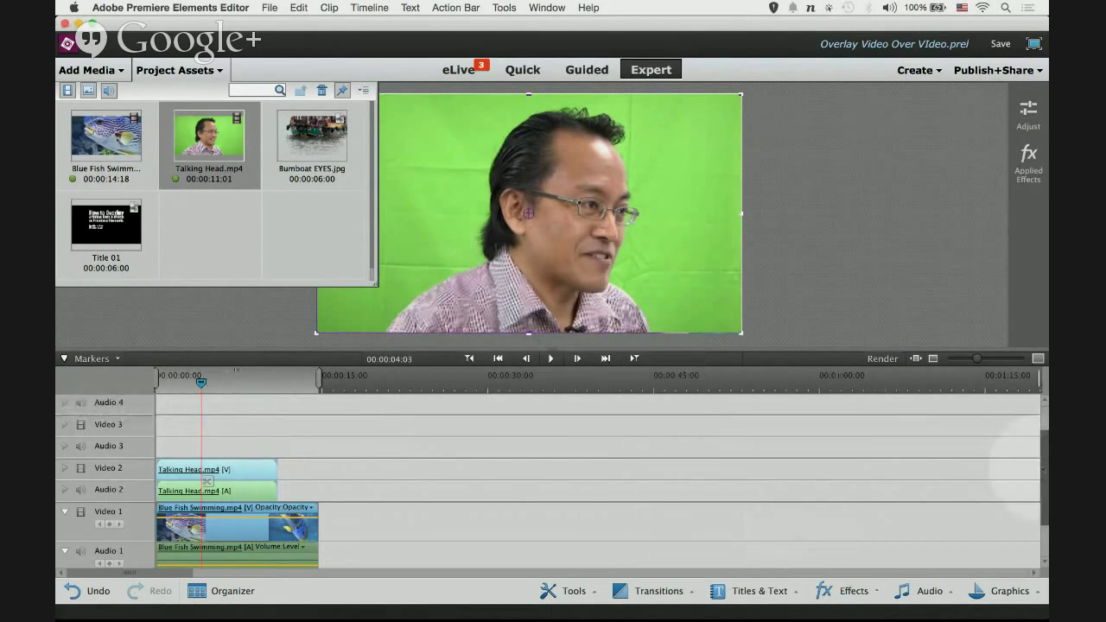
Scroll the timeline down to show Video 1 and Audio 1, then open Mission Control
scroll(1043, 468, "up", 3)
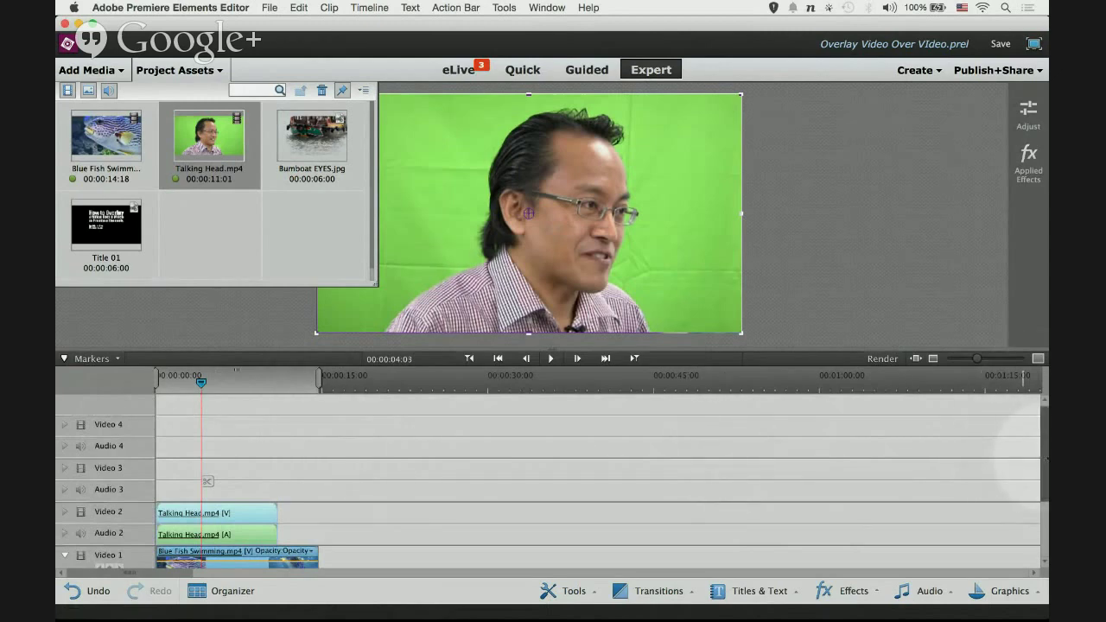
left_click_drag(1046, 459, 1044, 506)
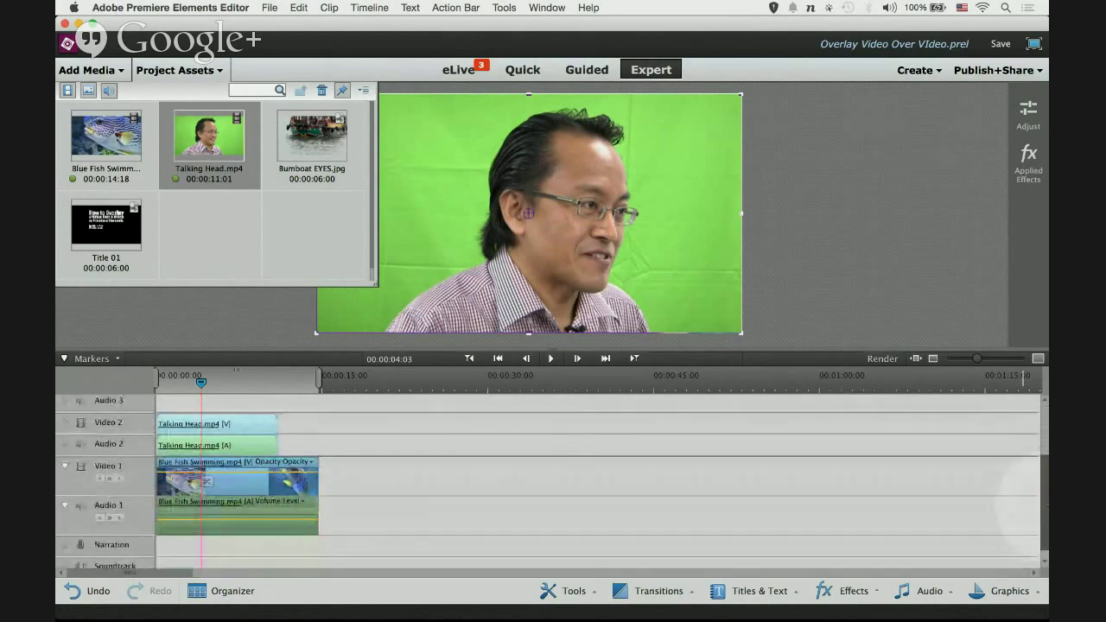
key("ctrl+Up")
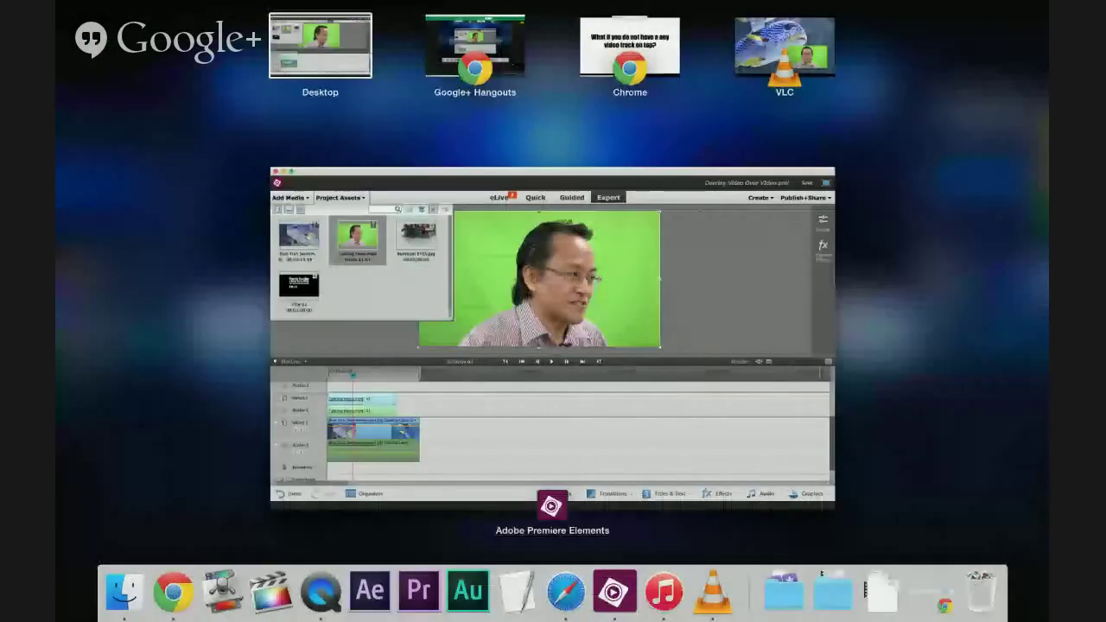
View the tutorial slide in Chrome, then bring Premiere Elements back to full screen
left_click(649, 47)
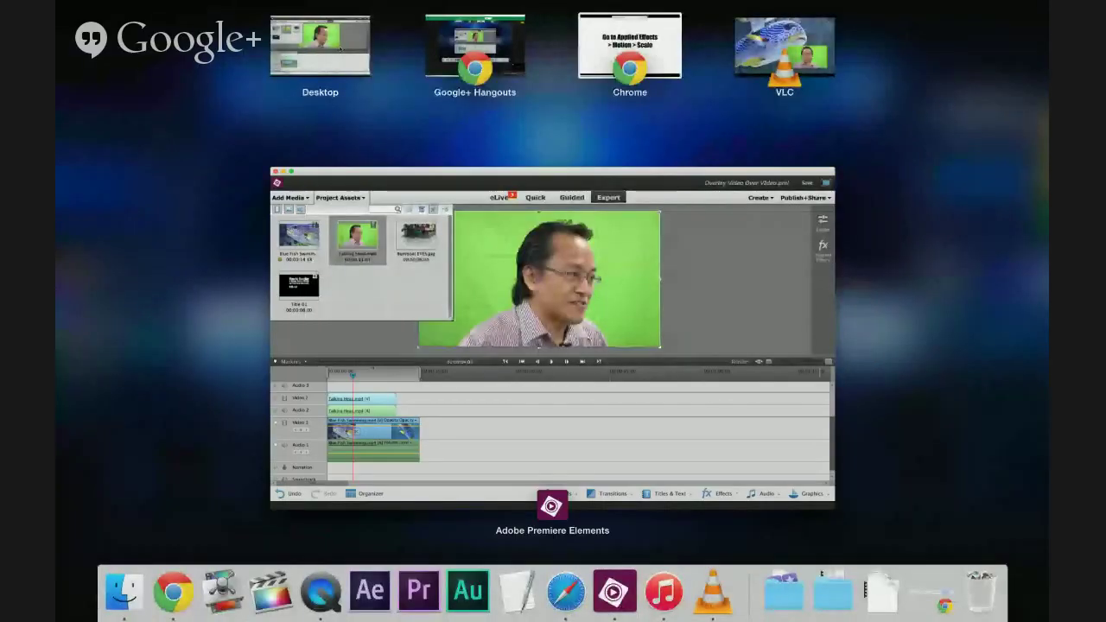
left_click(638, 325)
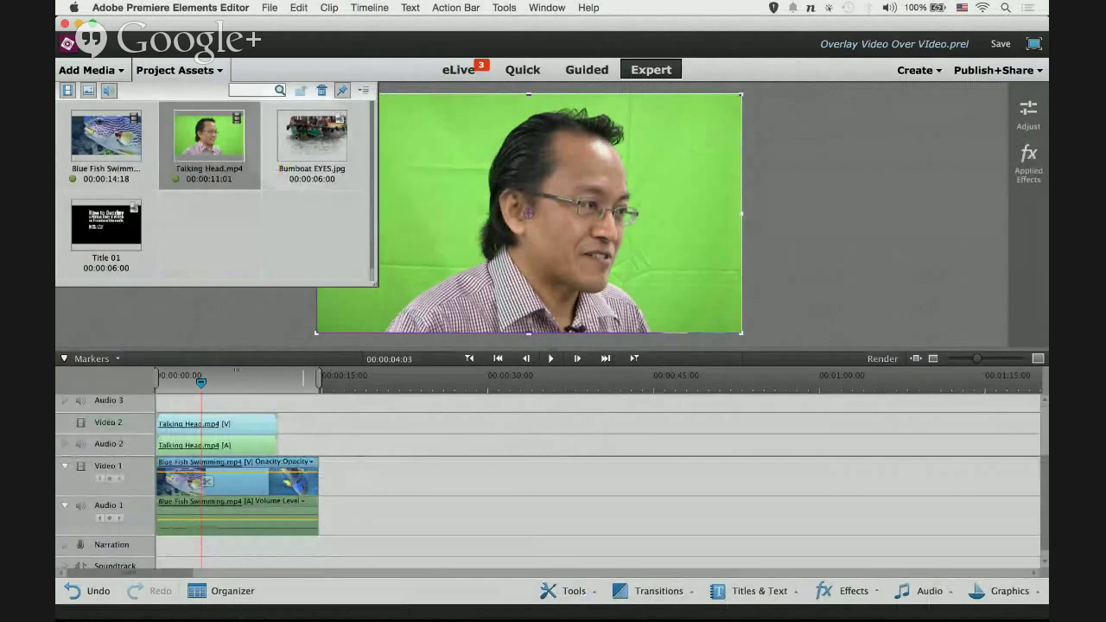
Close Project Assets and set the Talking Head clip's Motion scale to 88.2 in Applied Effects
left_click(218, 71)
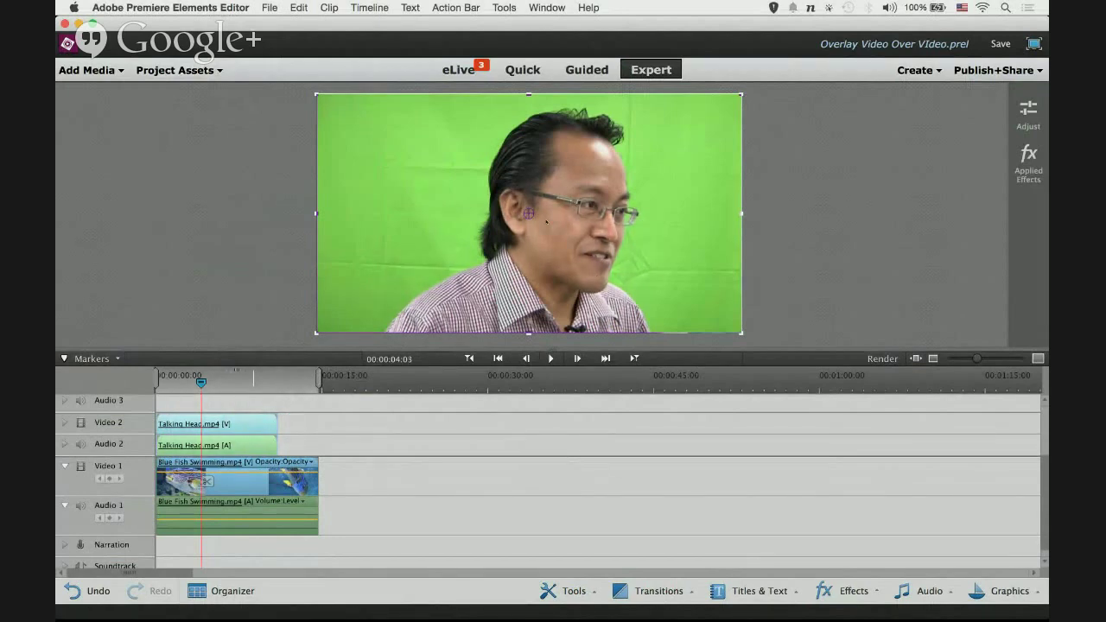
left_click(1028, 164)
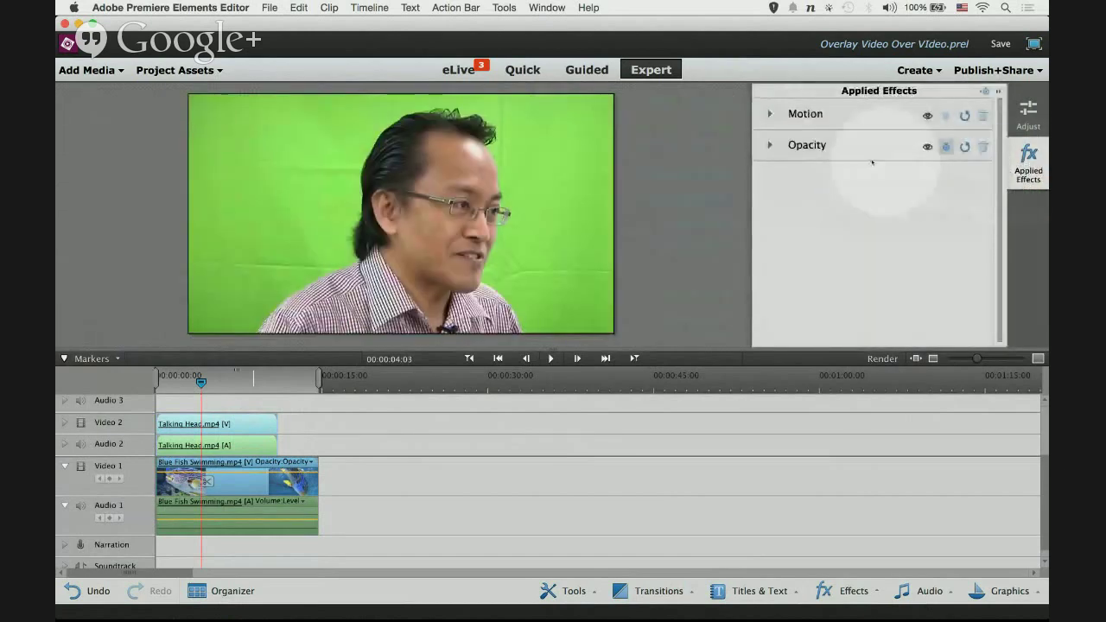
left_click(770, 114)
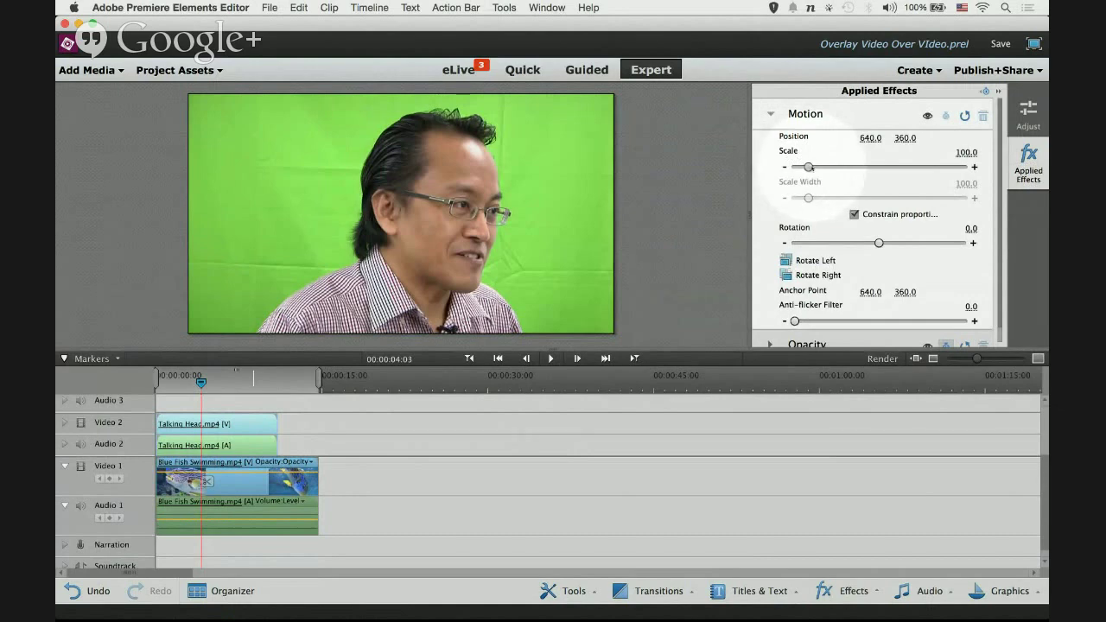
left_click_drag(808, 167, 806, 166)
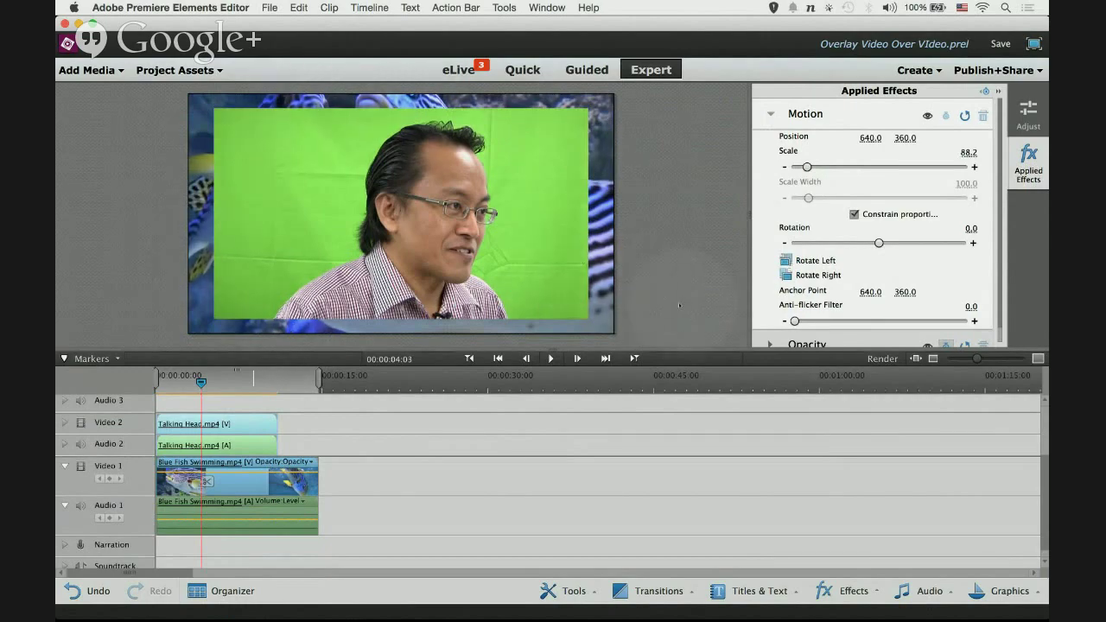
Advance Chrome to the 'OR adjust within the preview monitor' slide, then return to Premiere Elements
key("ctrl+Up")
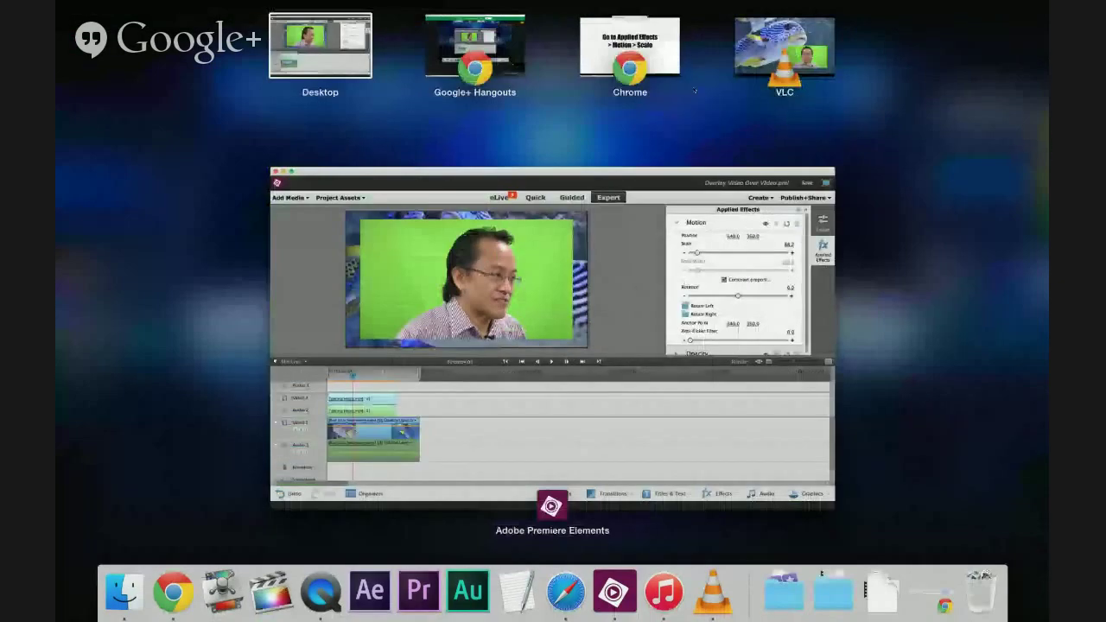
left_click(645, 50)
key("Right")
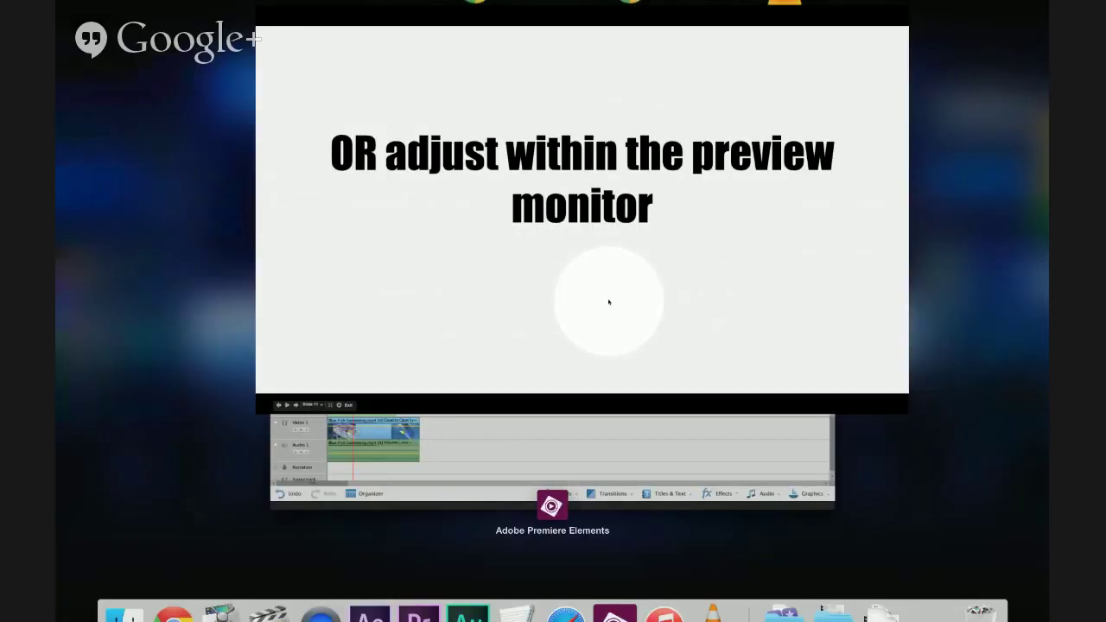
left_click(363, 63)
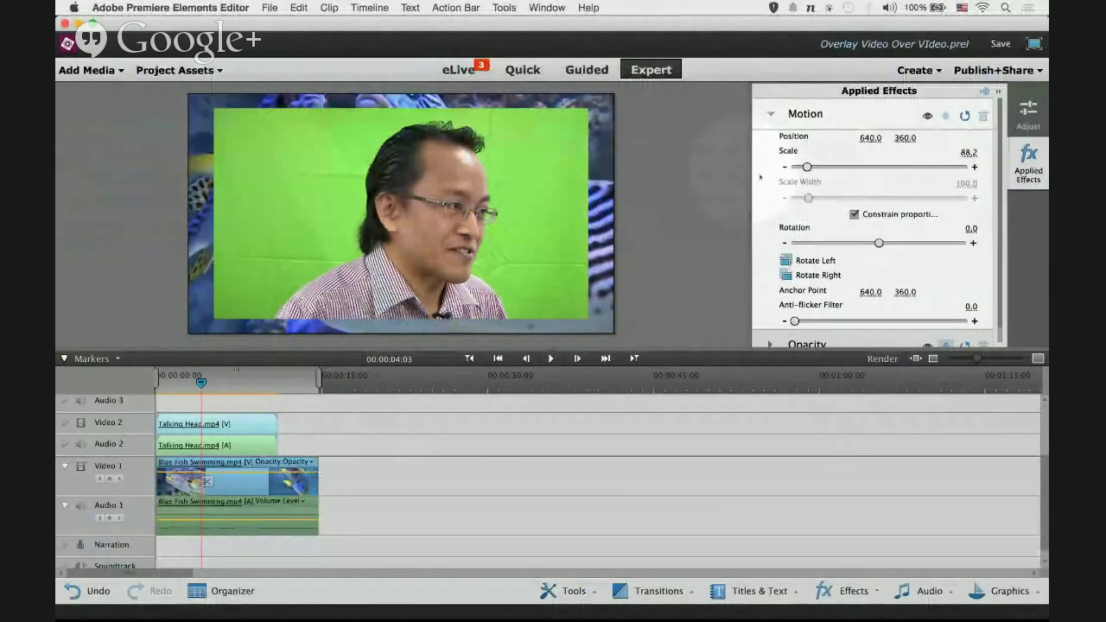
Select the Talking Head clip in the Monitor and scale it down to 38.2
left_click(339, 219)
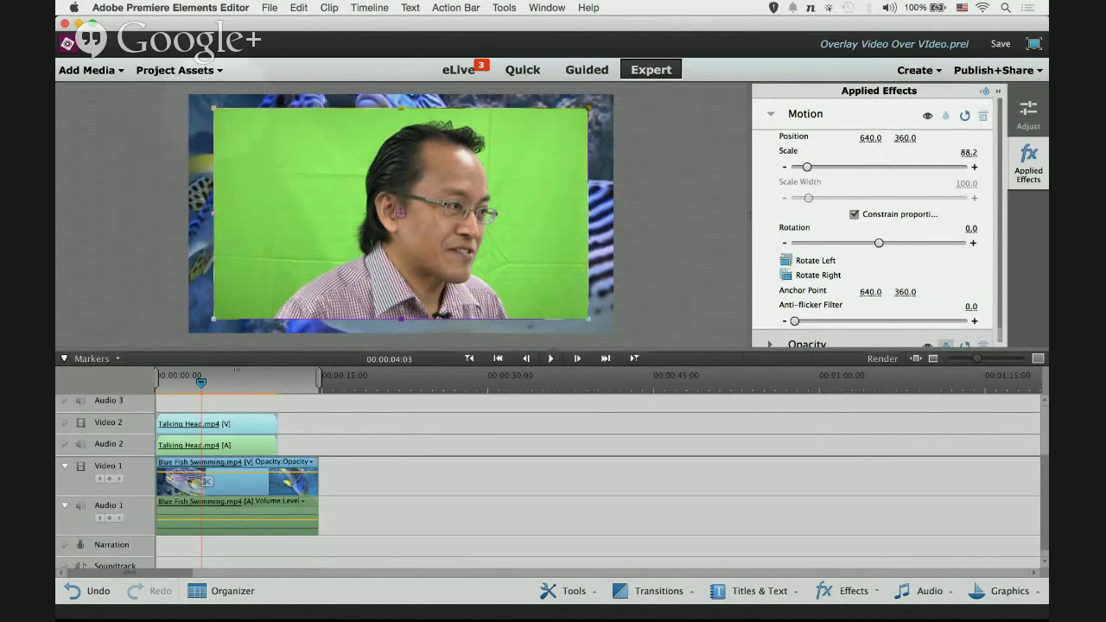
left_click_drag(213, 107, 376, 186)
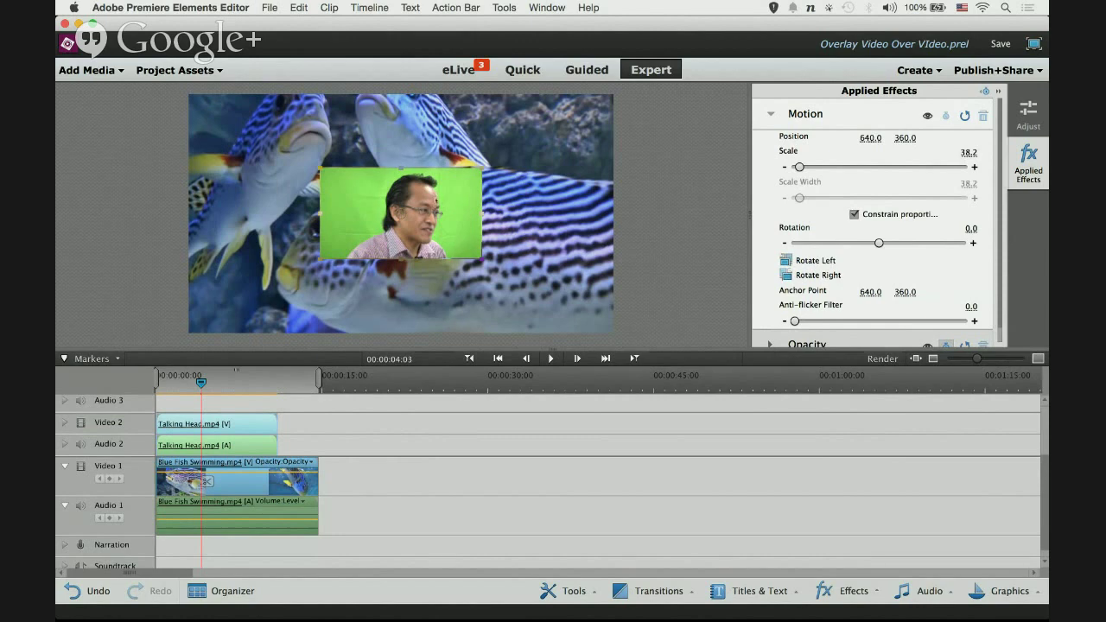
Move the Talking Head inset to position 896.0, 491.1, lower right of centre
left_click_drag(446, 202, 524, 238)
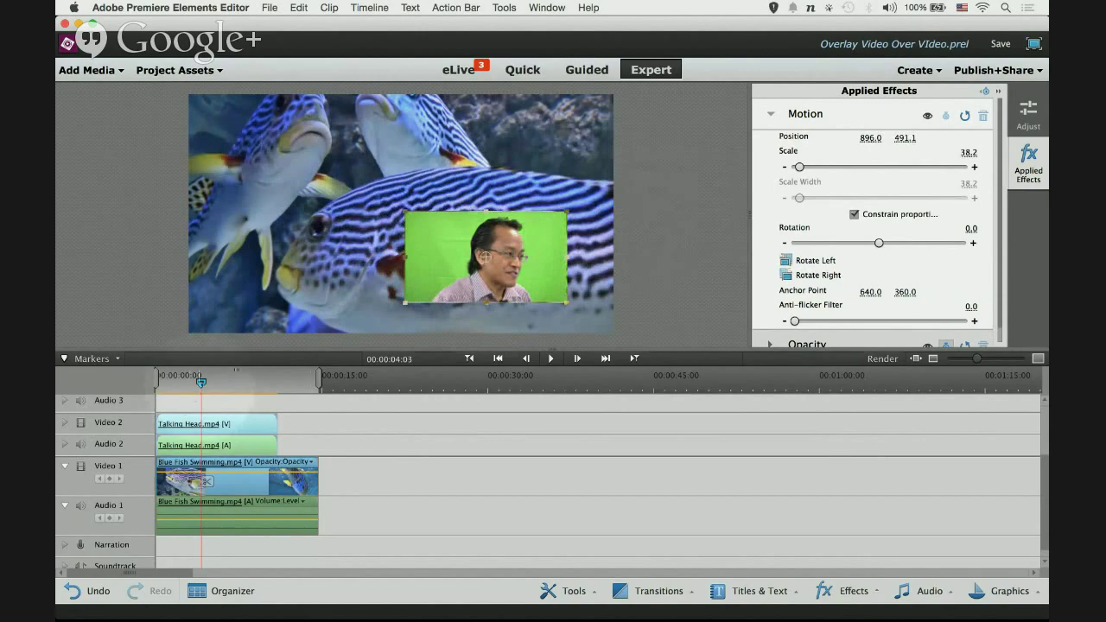
Play the composite from the timeline start to check the overlay, then pause
left_click(151, 387)
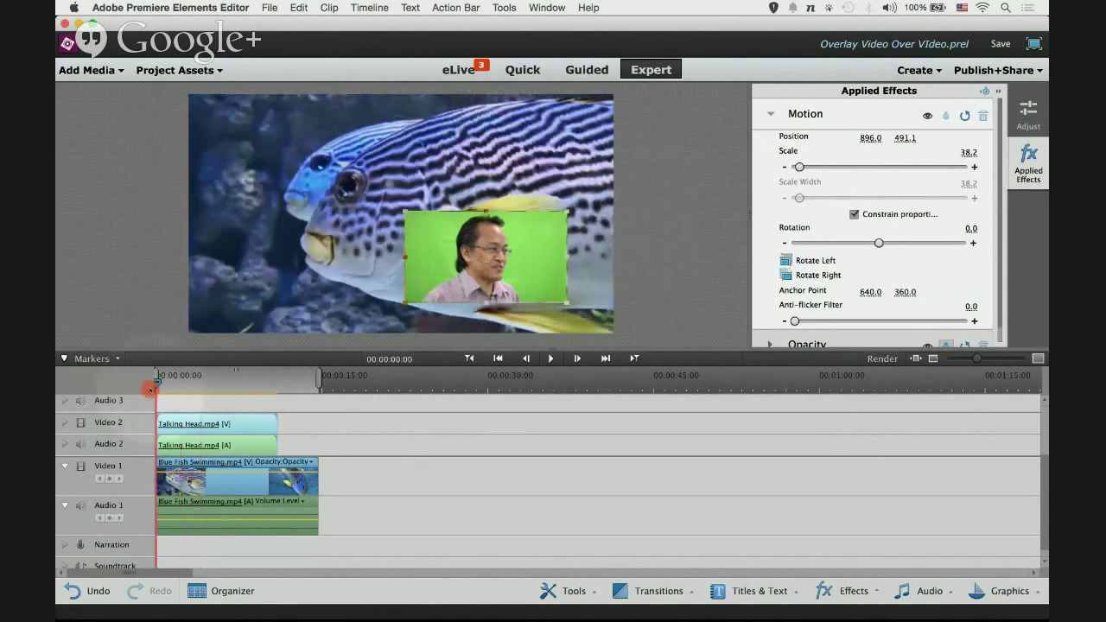
key("space")
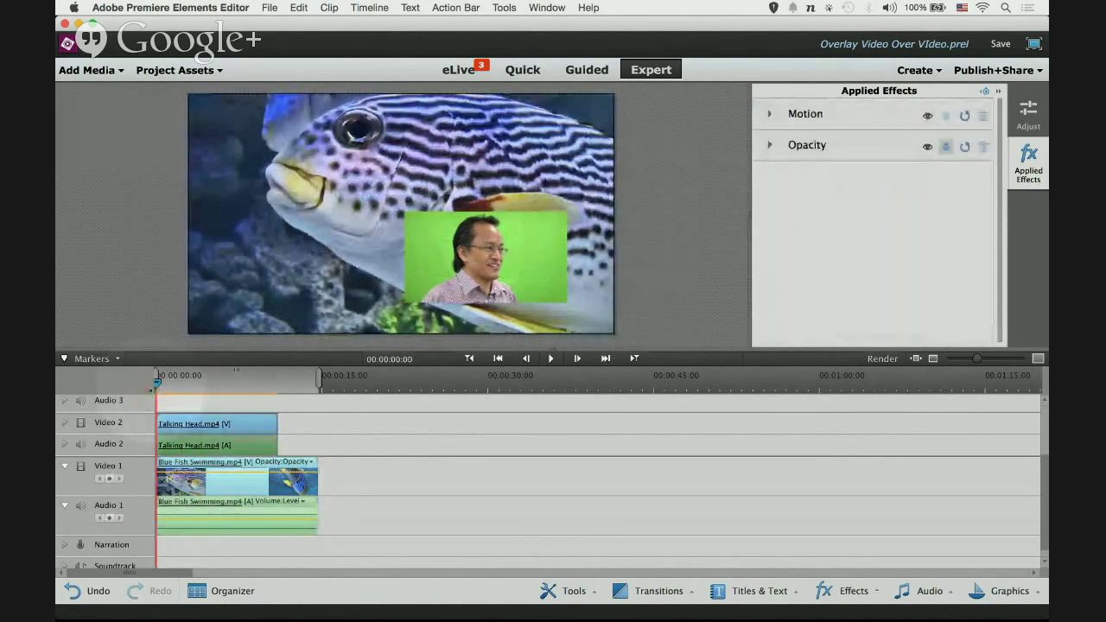
key("space")
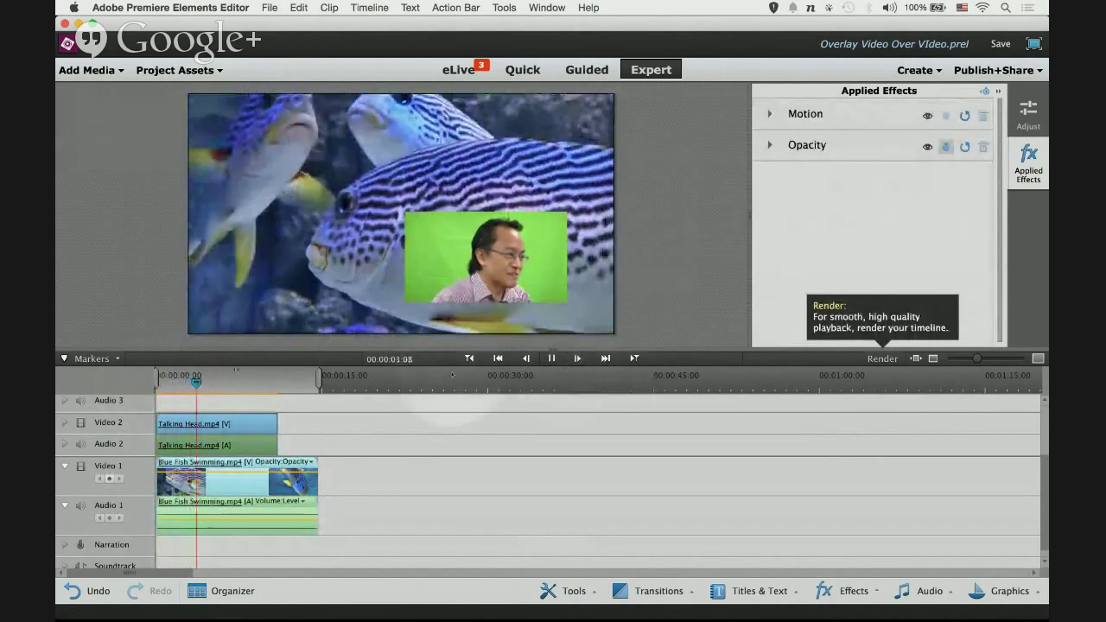
left_click(552, 359)
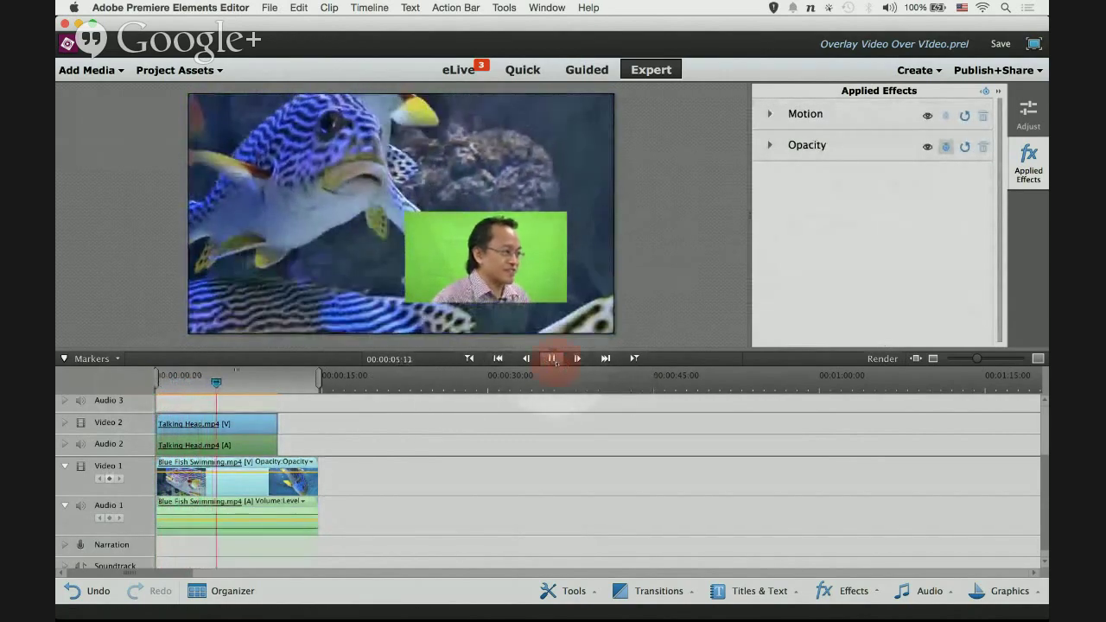
Advance the Chrome tutorial slides to 'What if you want the background to be an image?'
key("ctrl+Up")
left_click(617, 50)
key("Right")
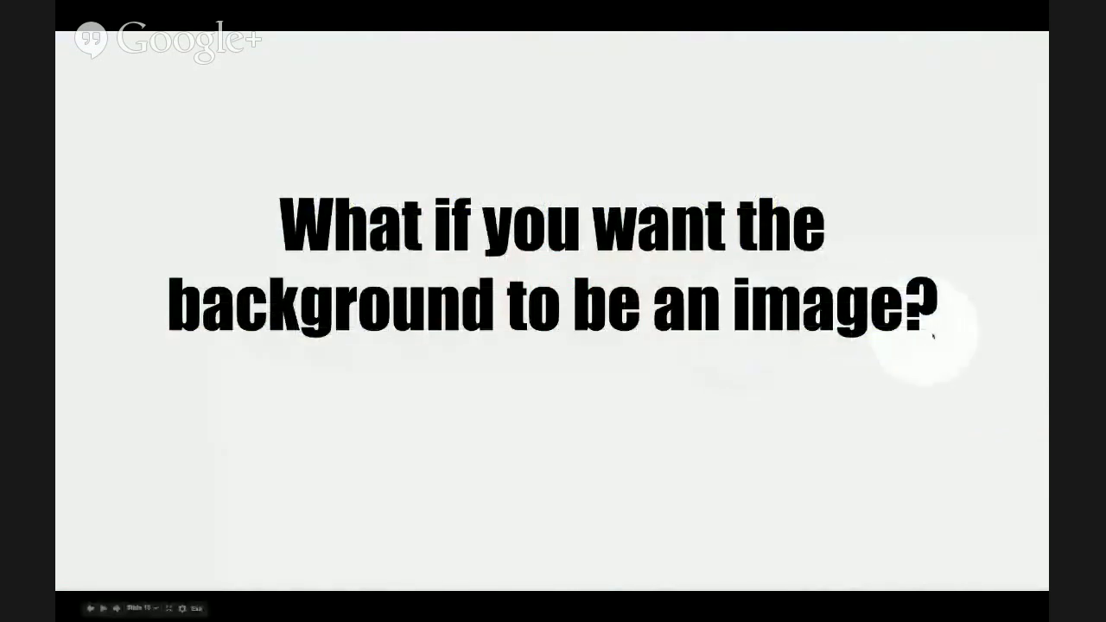
key("ctrl+Up")
Delete the Blue Fish Swimming clip from Video 1, leaving Talking Head.mp4 over black
left_click(309, 19)
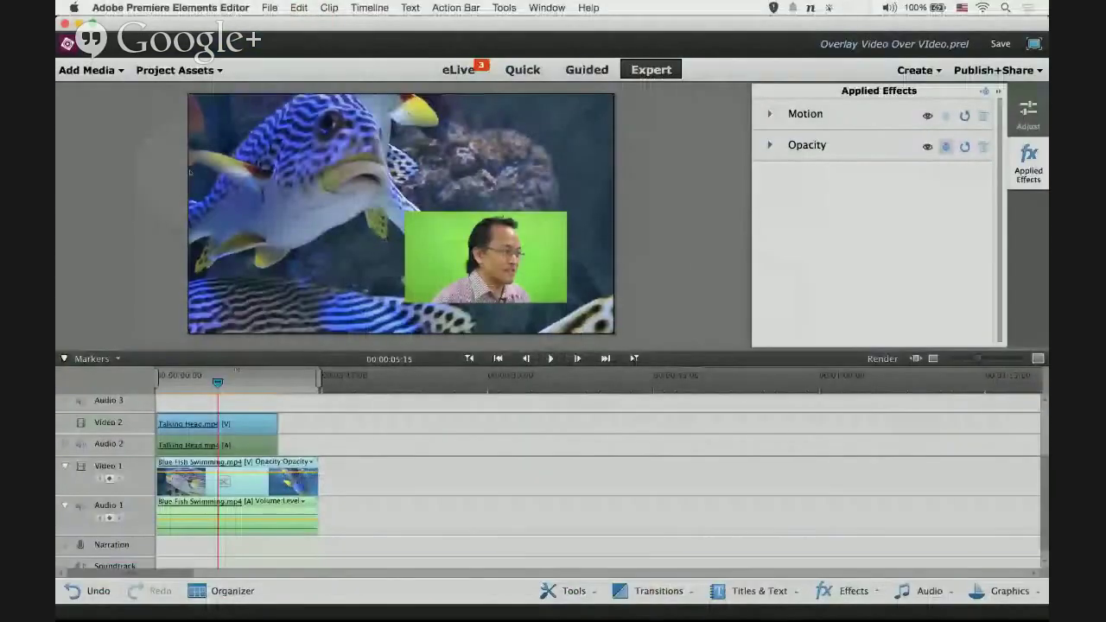
left_click_drag(217, 381, 244, 396)
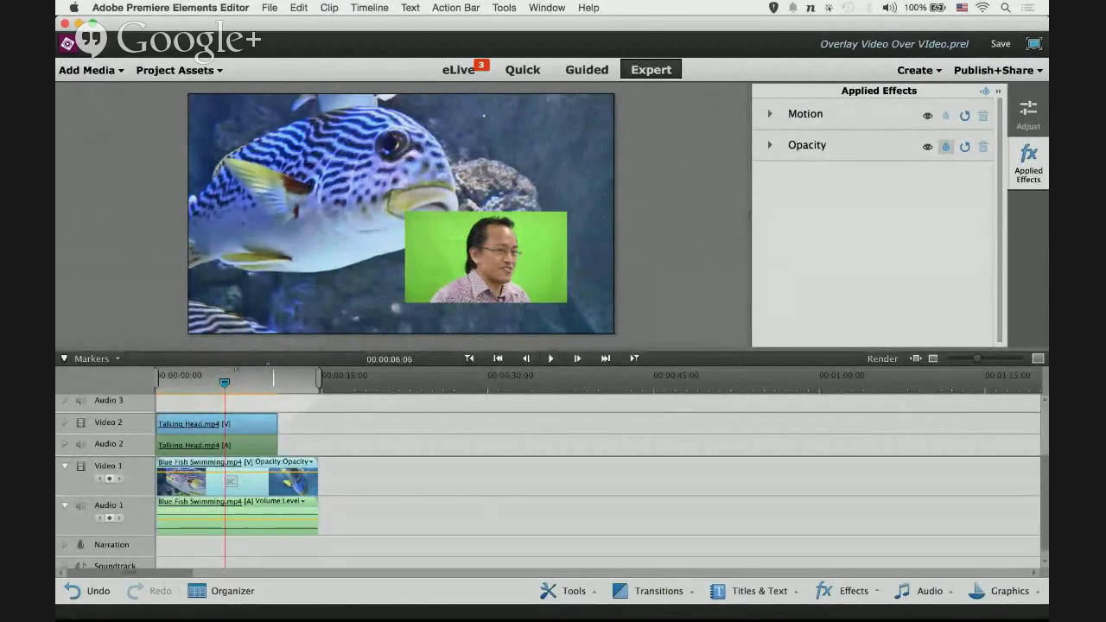
left_click(217, 71)
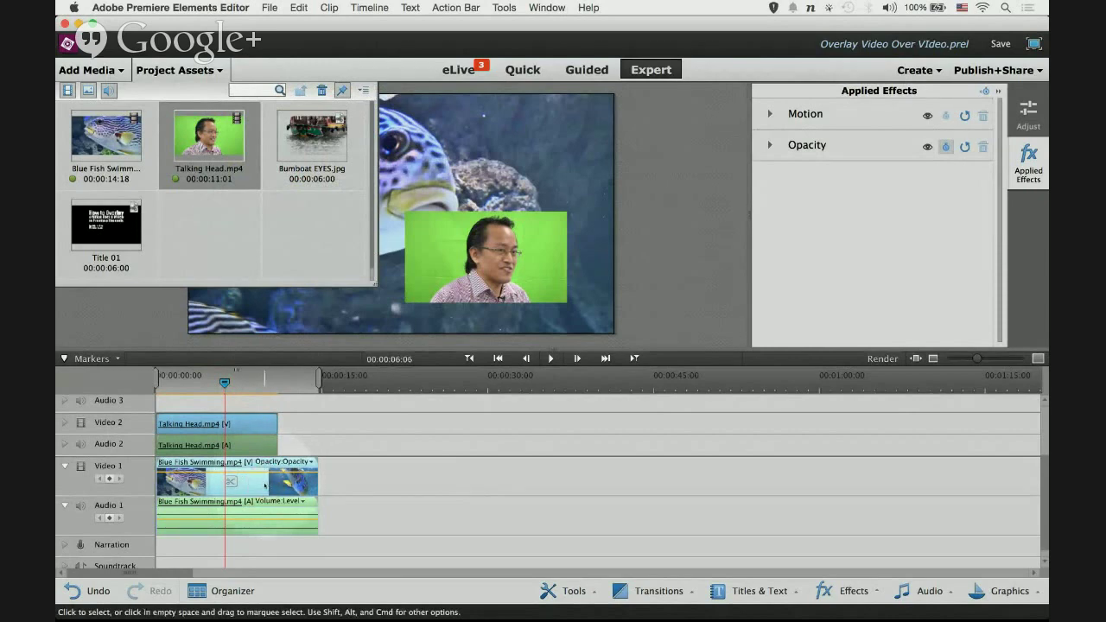
right_click(264, 486)
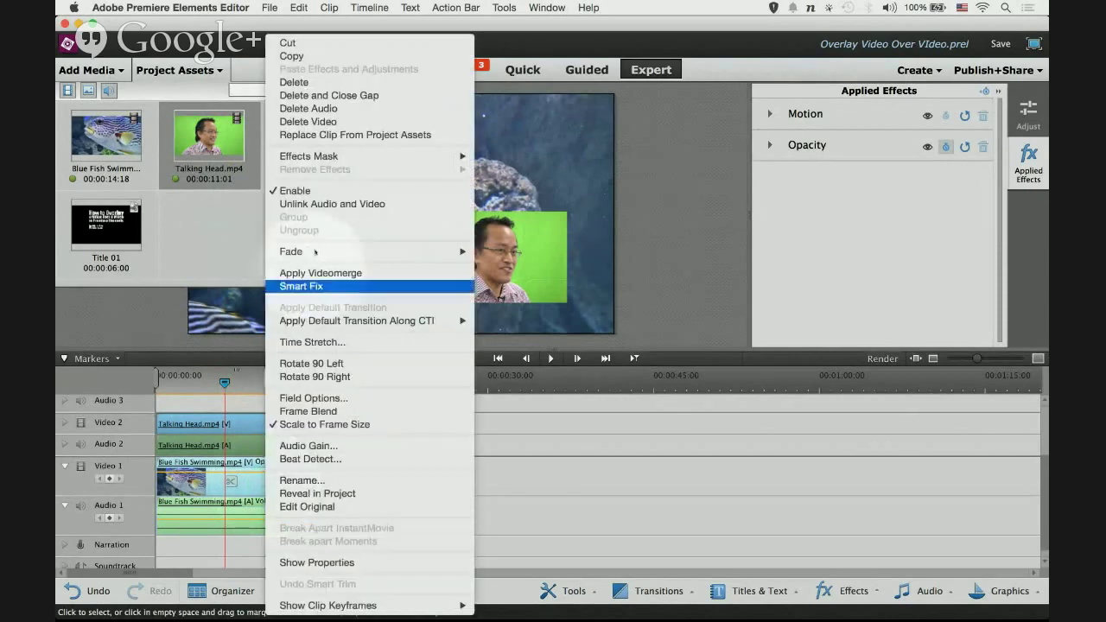
left_click(313, 83)
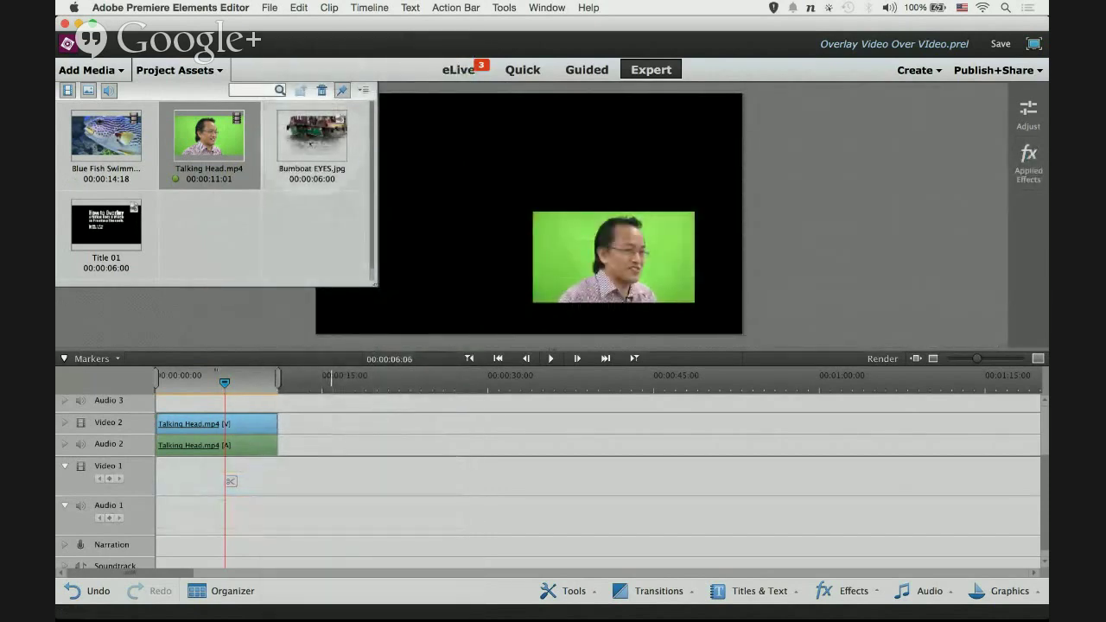
Place Bumboat EYES.jpg at the start of Video 1, extended to match Talking Head.mp4
left_click_drag(311, 147, 173, 485)
left_click(189, 379)
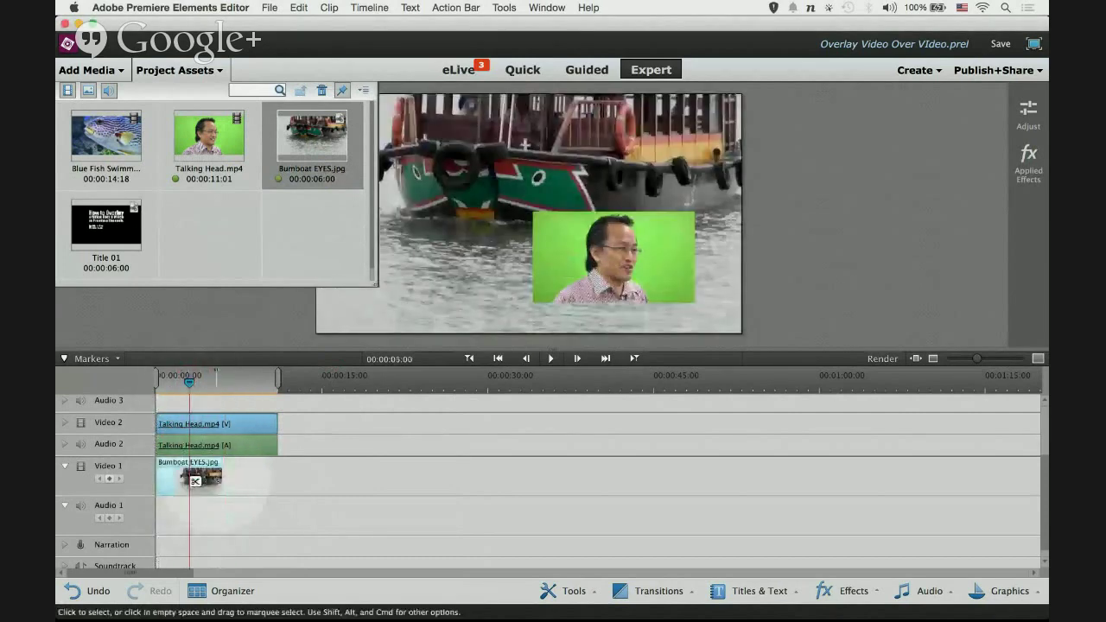
left_click_drag(222, 481, 276, 474)
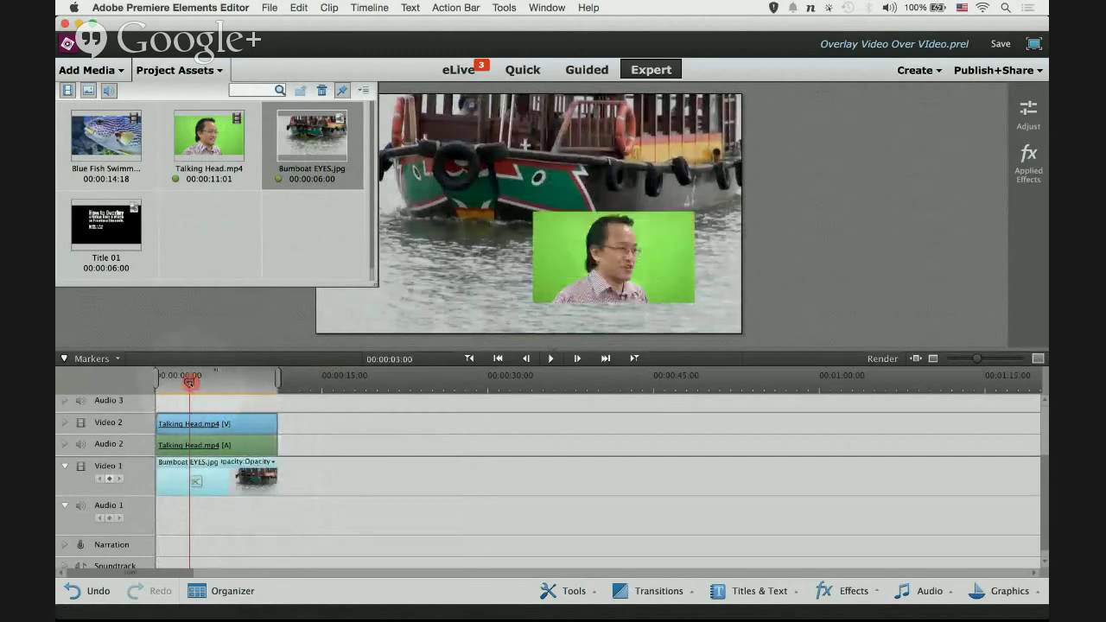
left_click_drag(189, 381, 157, 384)
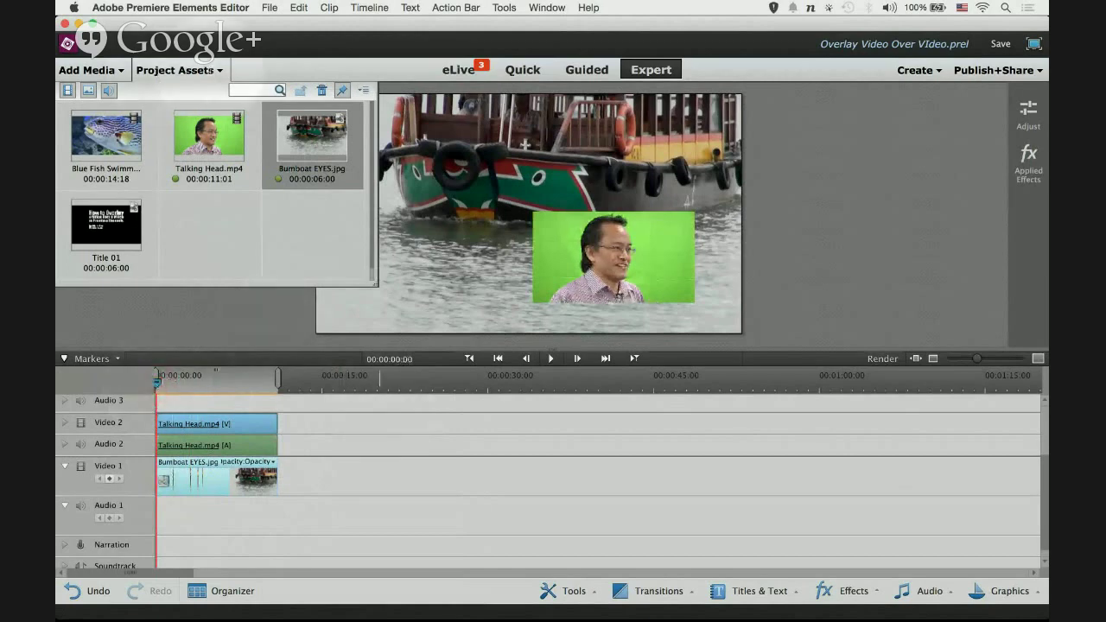
Close Project Assets and play the talking-head inset over the bumboat photo
left_click(217, 70)
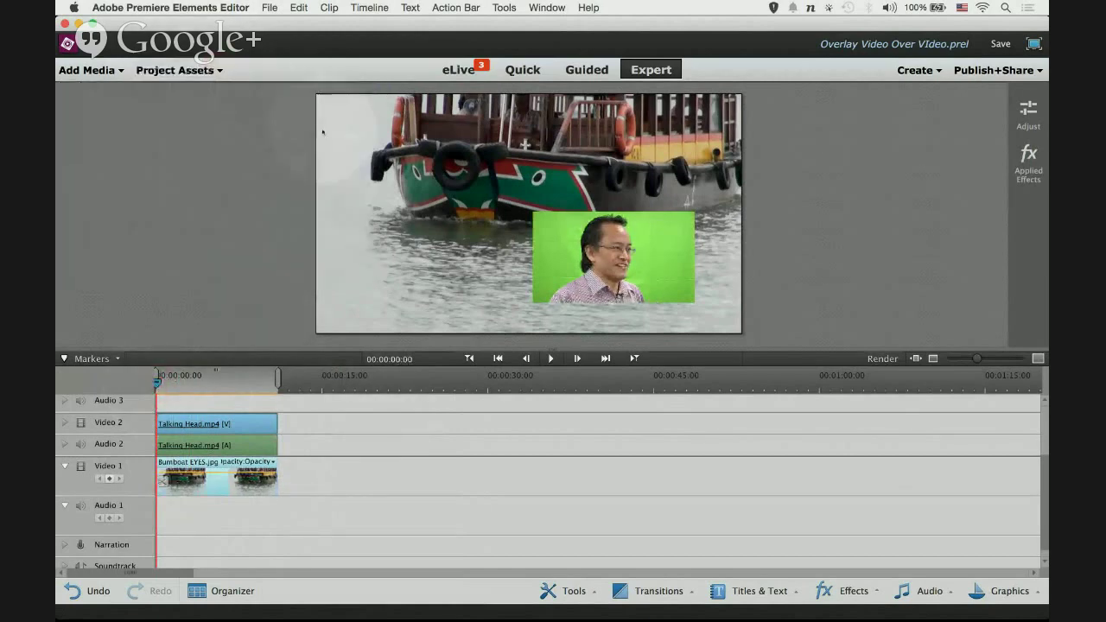
left_click(550, 358)
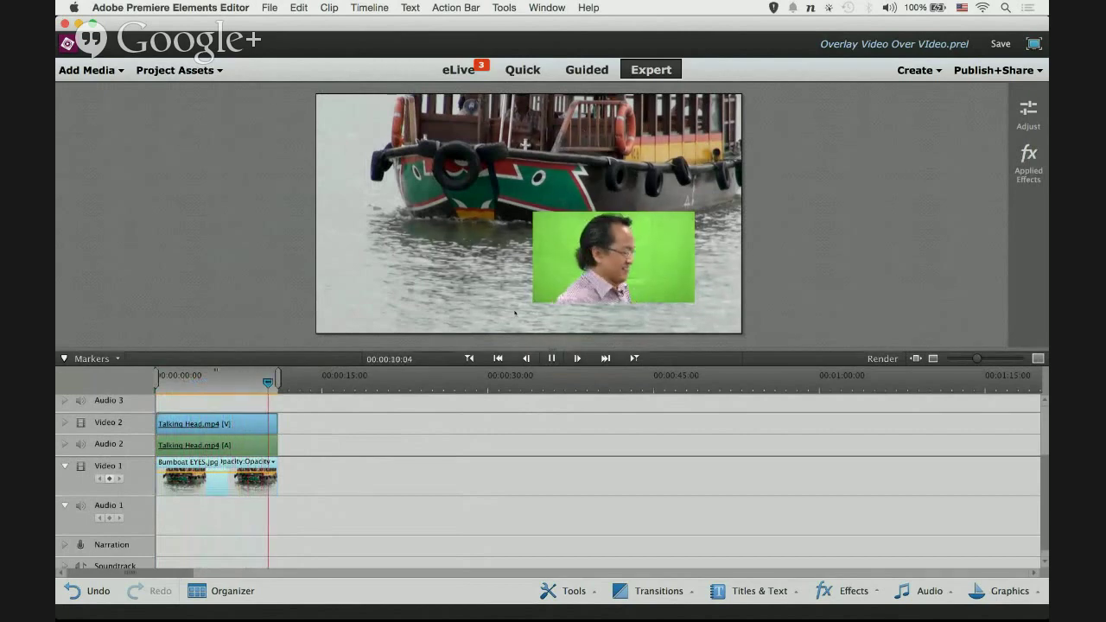
key("ctrl+Up")
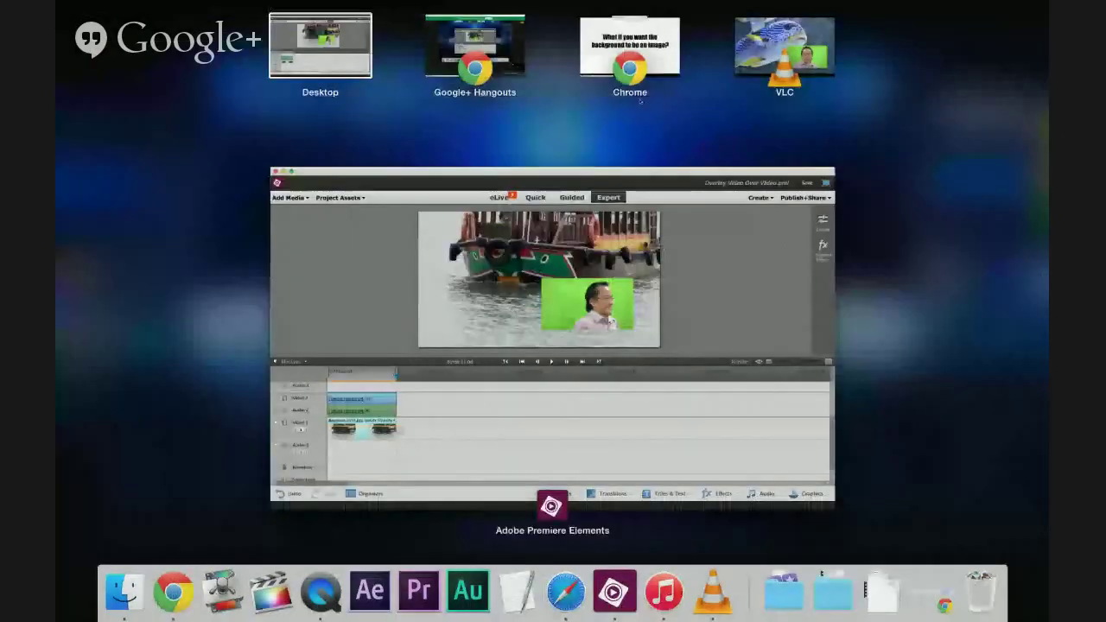